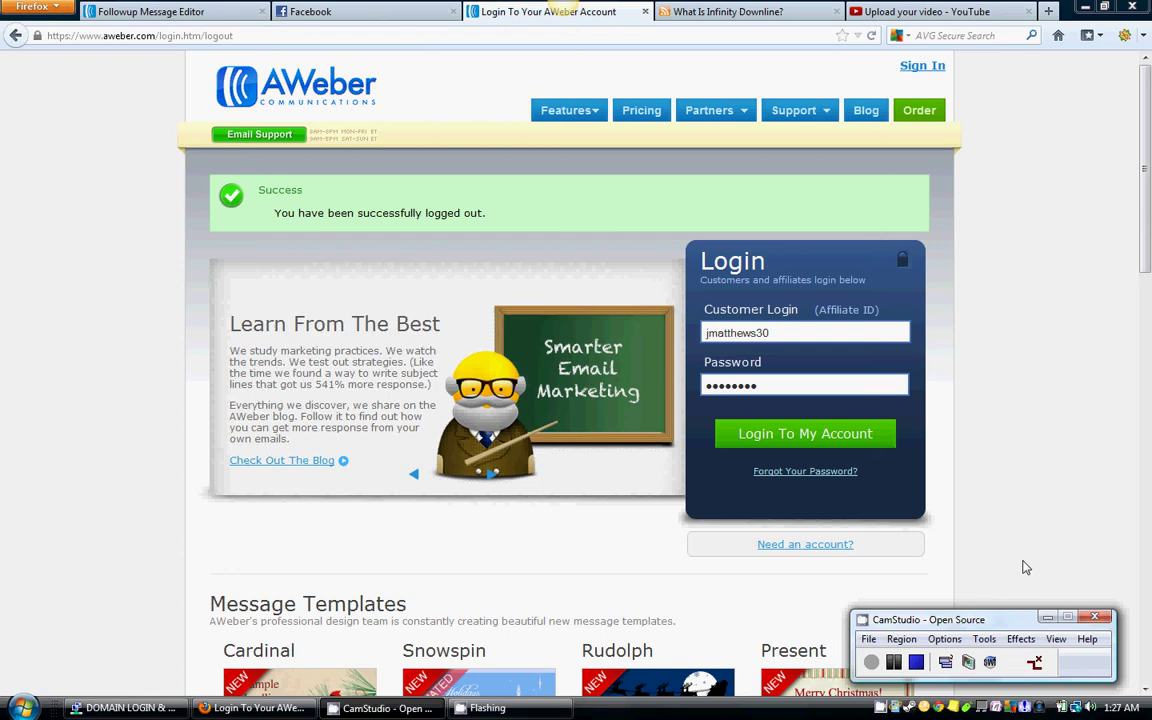
click(1047, 617)
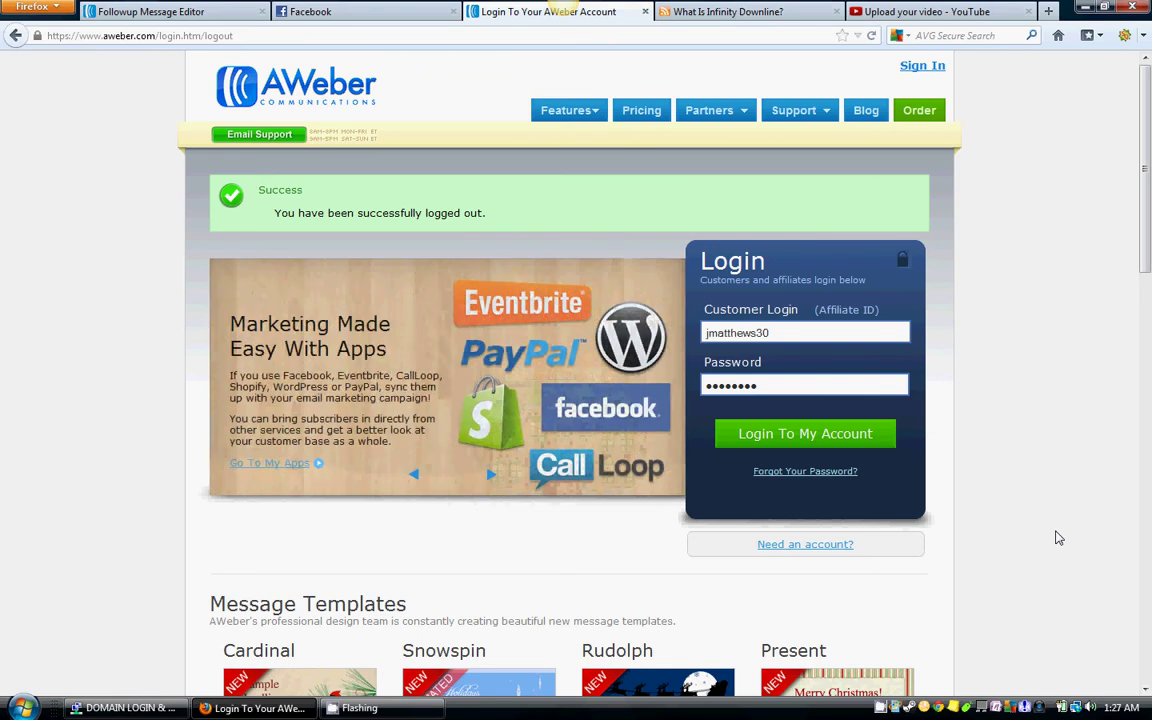
click(249, 37)
key(BackSpace)
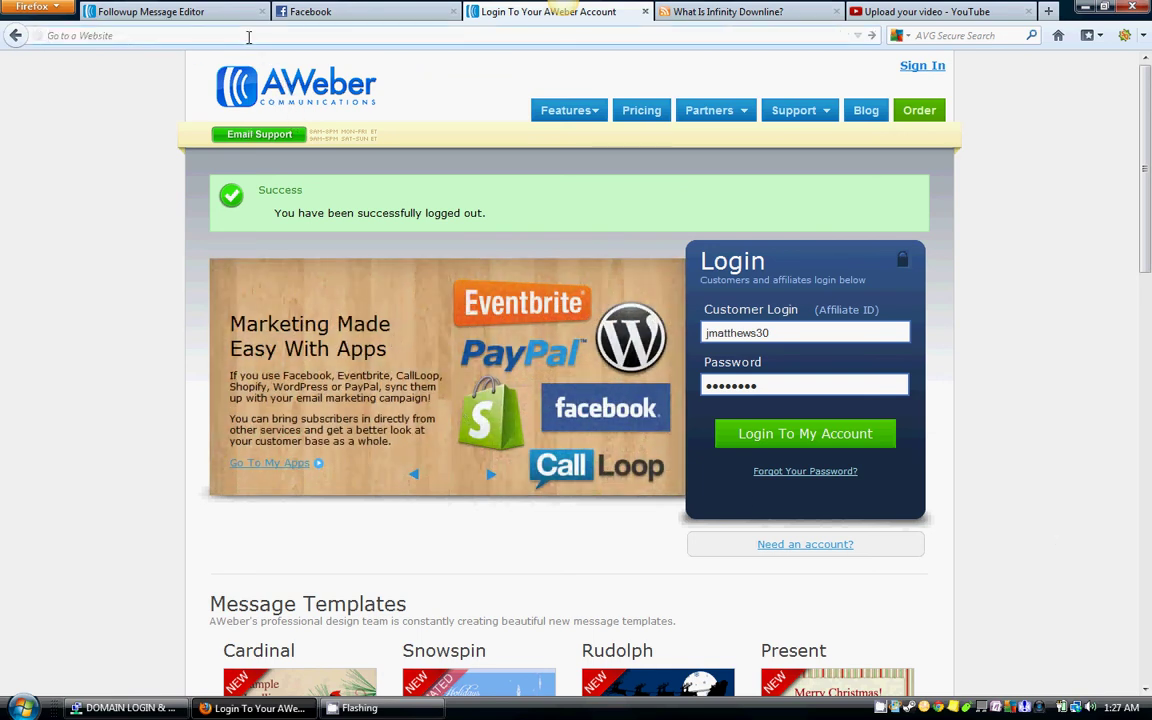
text(www.aweb)
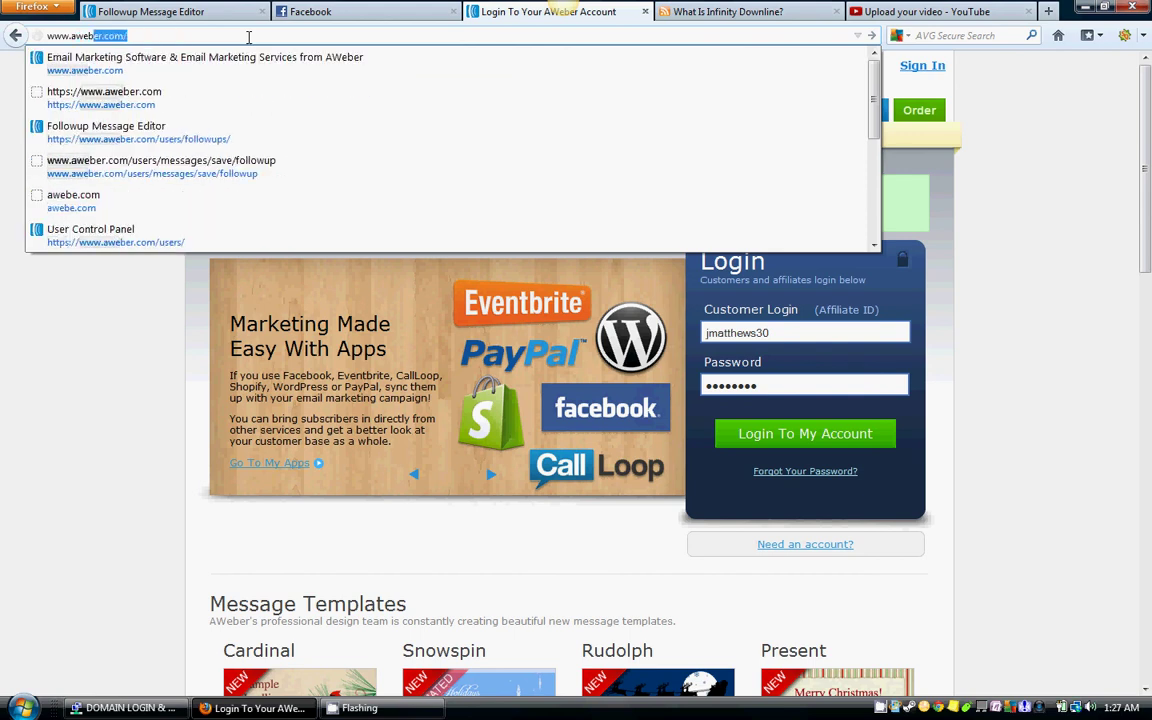
text(er.com)
key(Return)
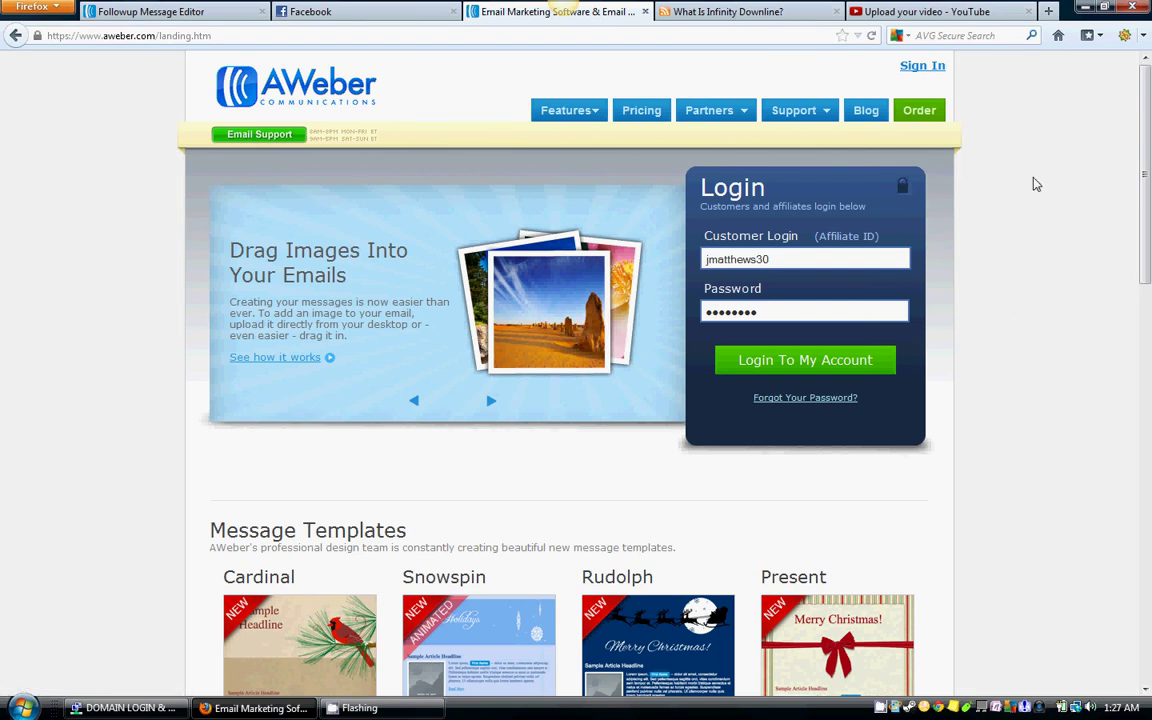
scroll(1040, 298, down, 2)
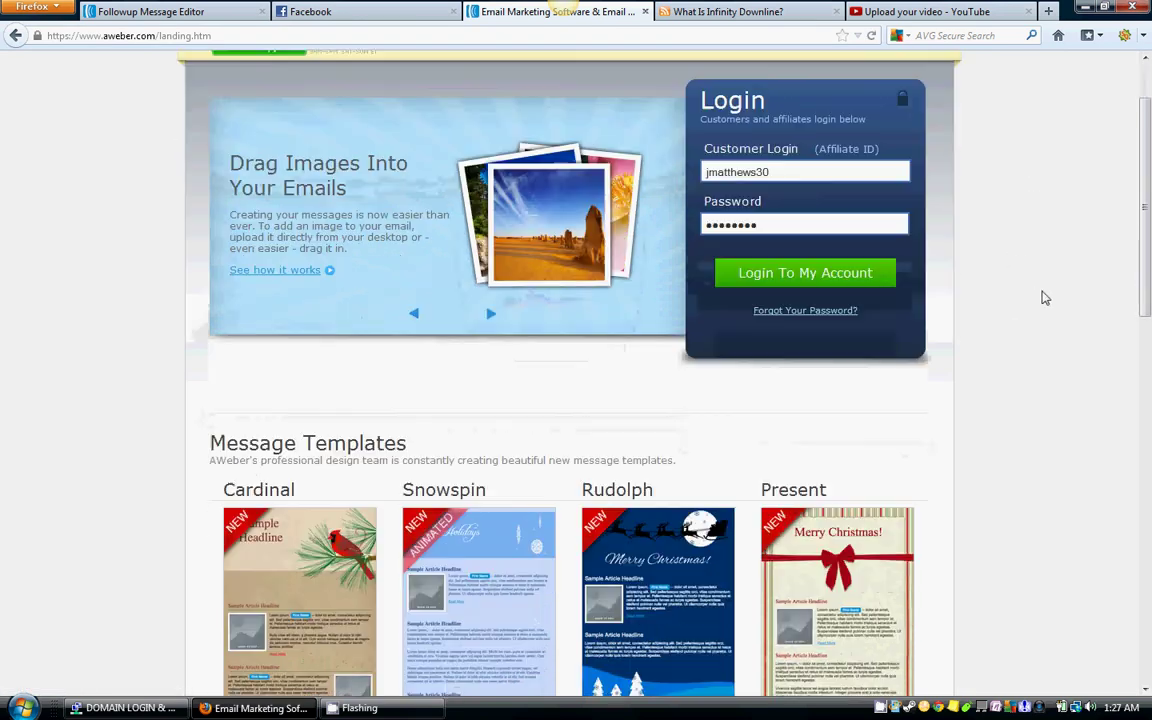
scroll(1043, 297, up, 2)
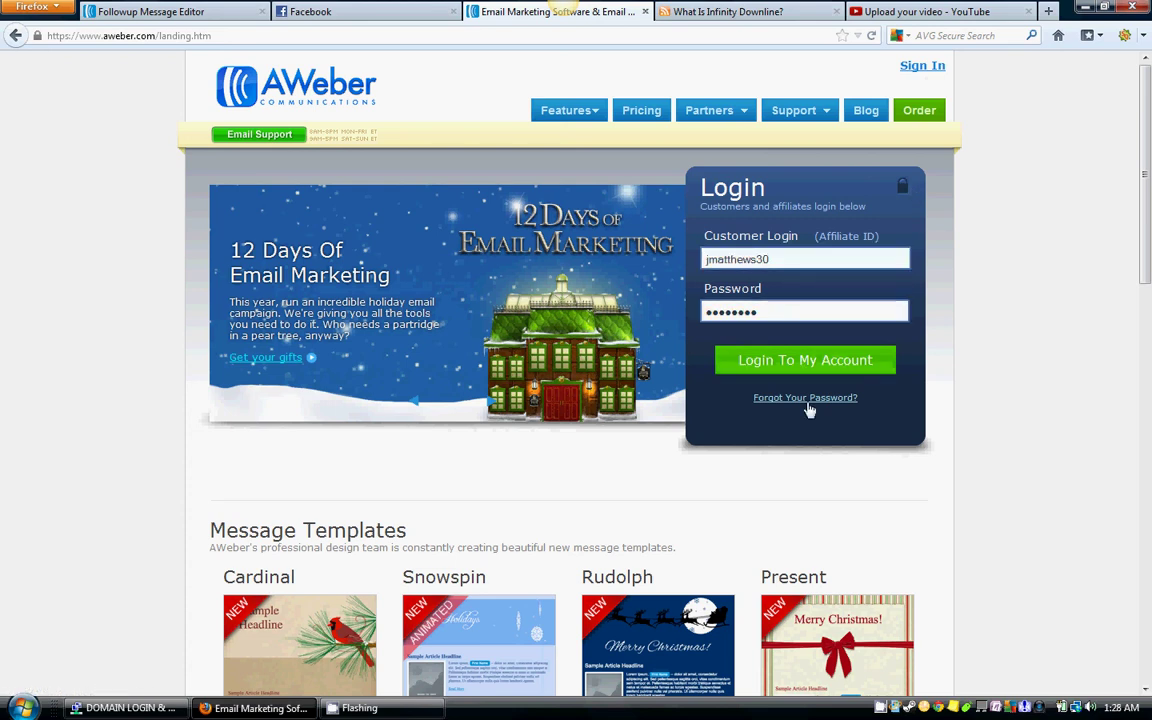
click(922, 72)
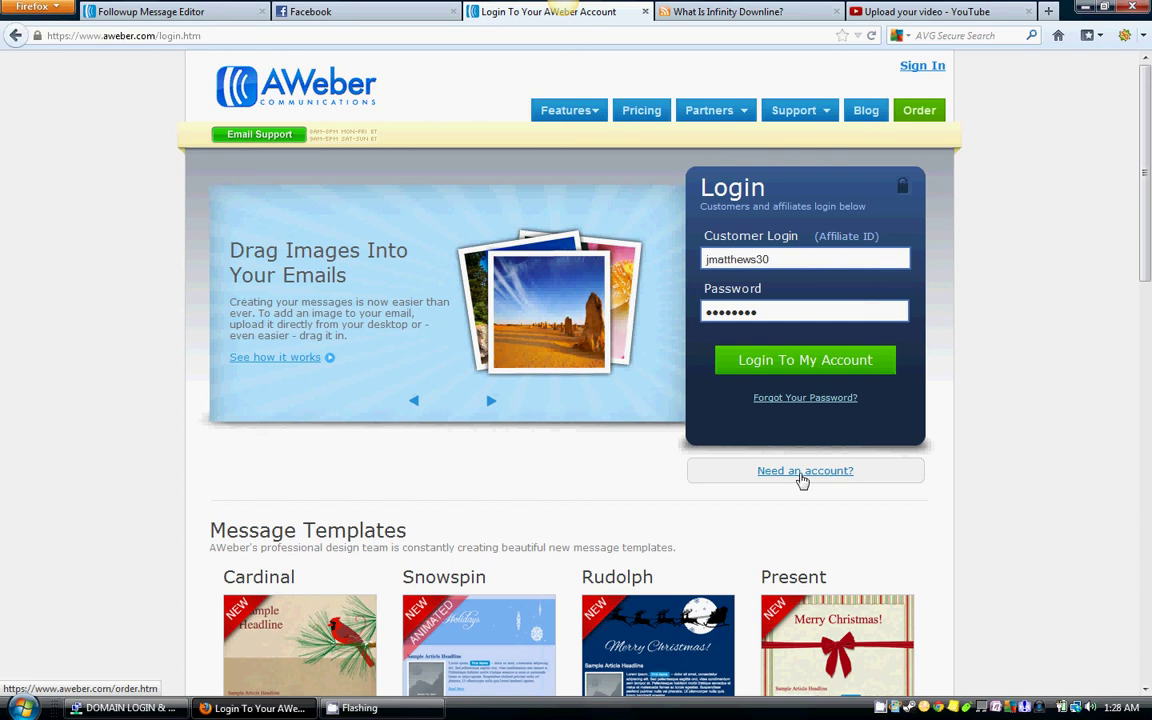
Step: Follow the 'Need an account?' link to the $1 trial account order page
click(800, 478)
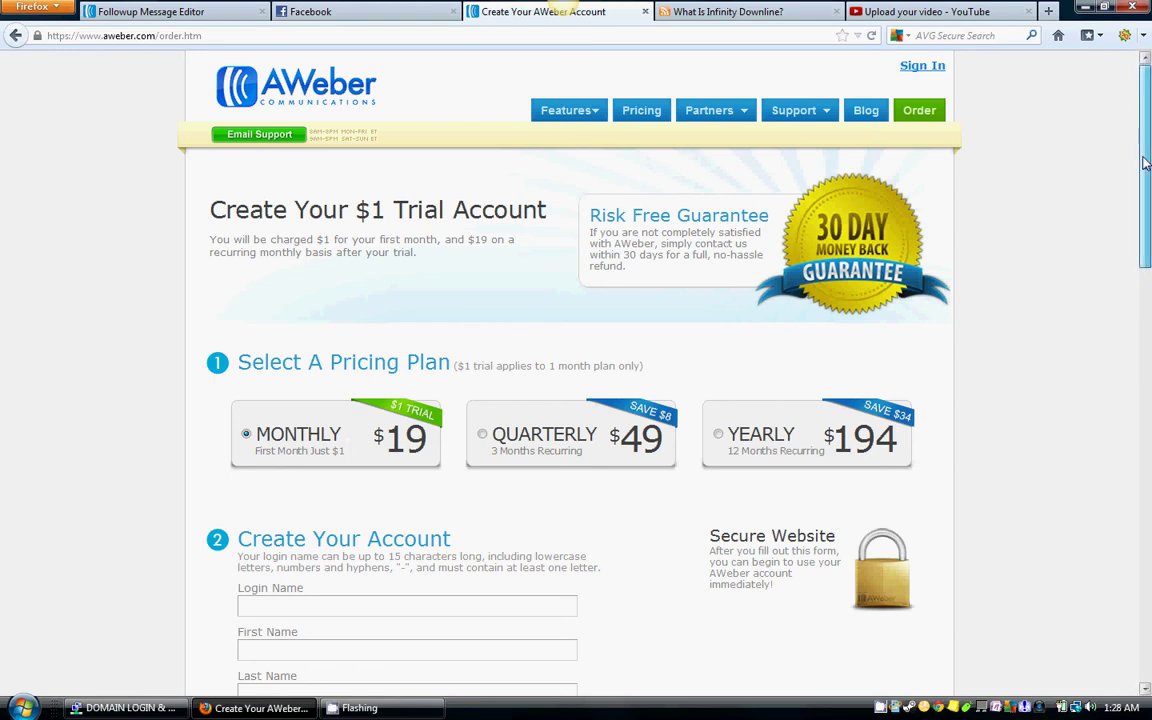
Step: Look over the $1 trial order form, then go back to the Sign In page
drag(1147, 163, 1145, 300)
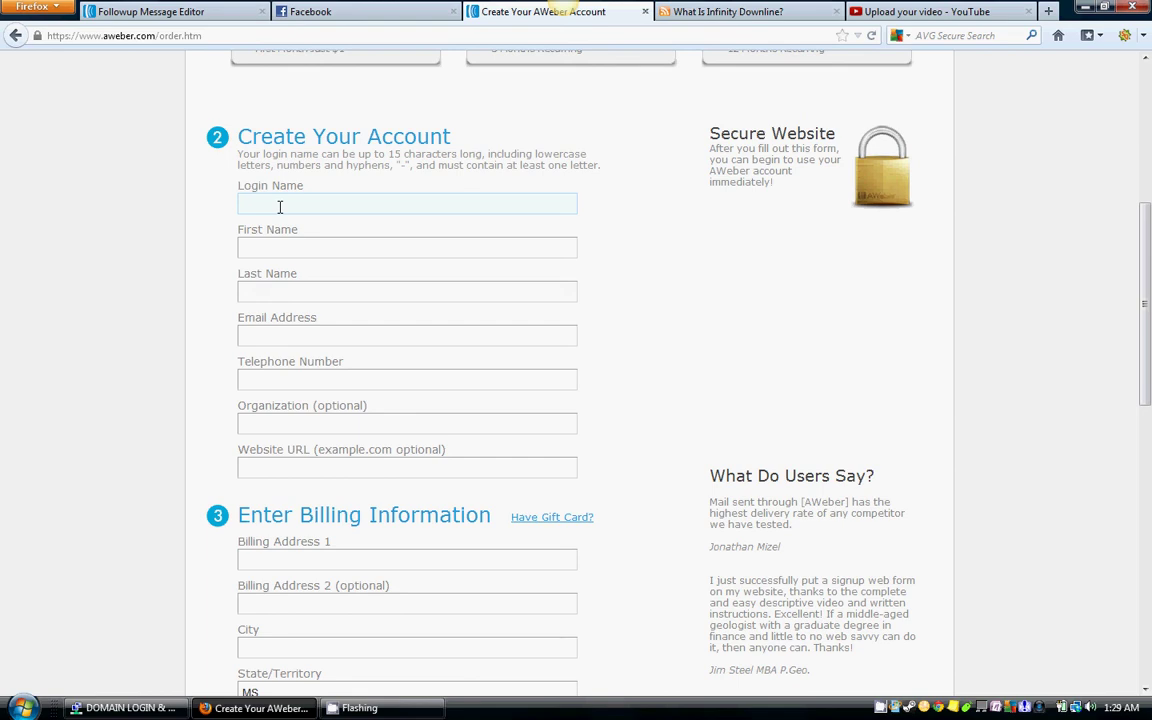
scroll(340, 288, down, 3)
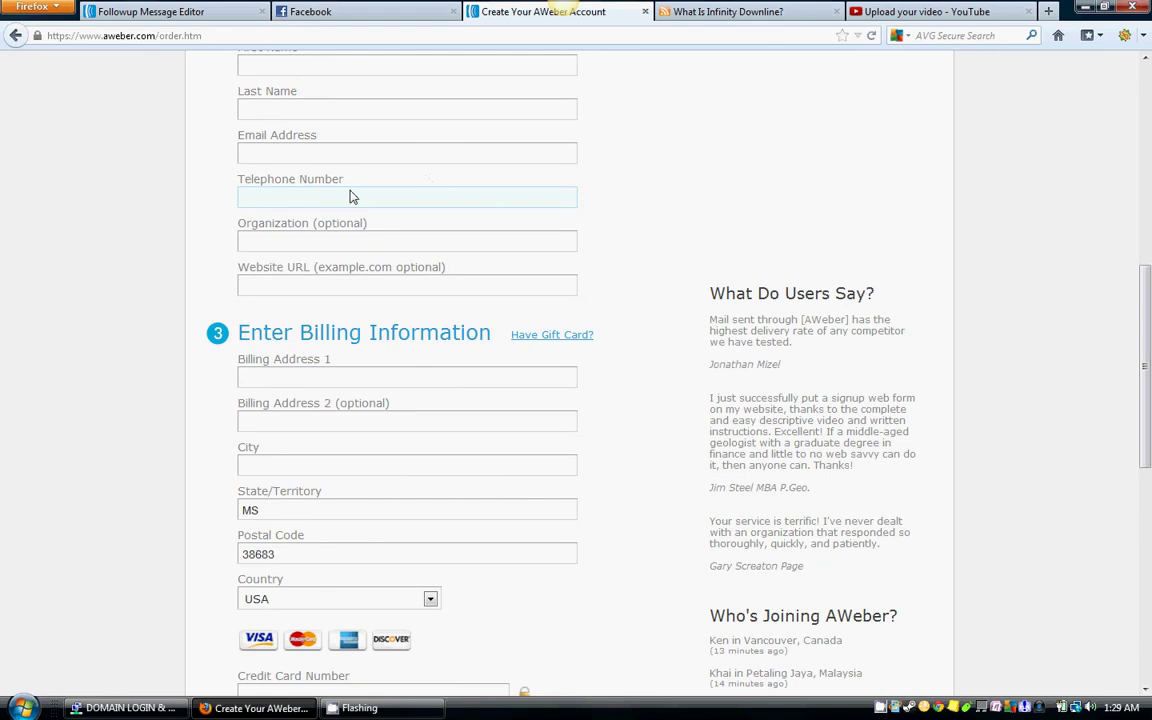
scroll(383, 275, down, 2)
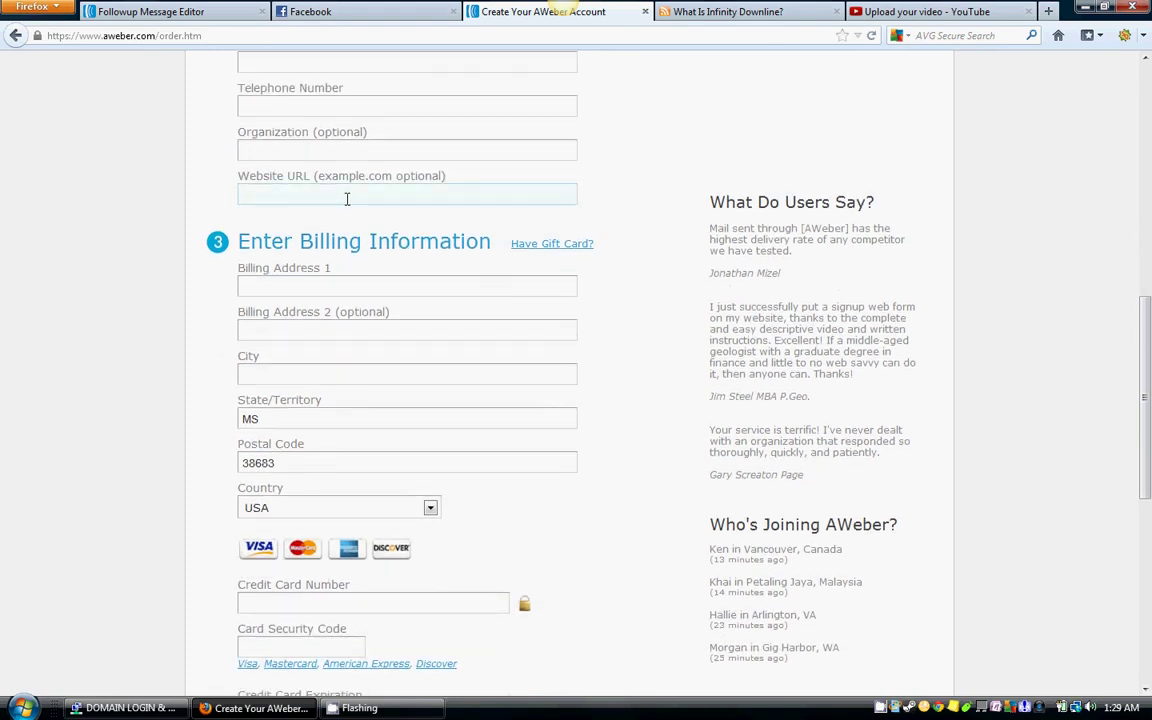
scroll(398, 212, down, 2)
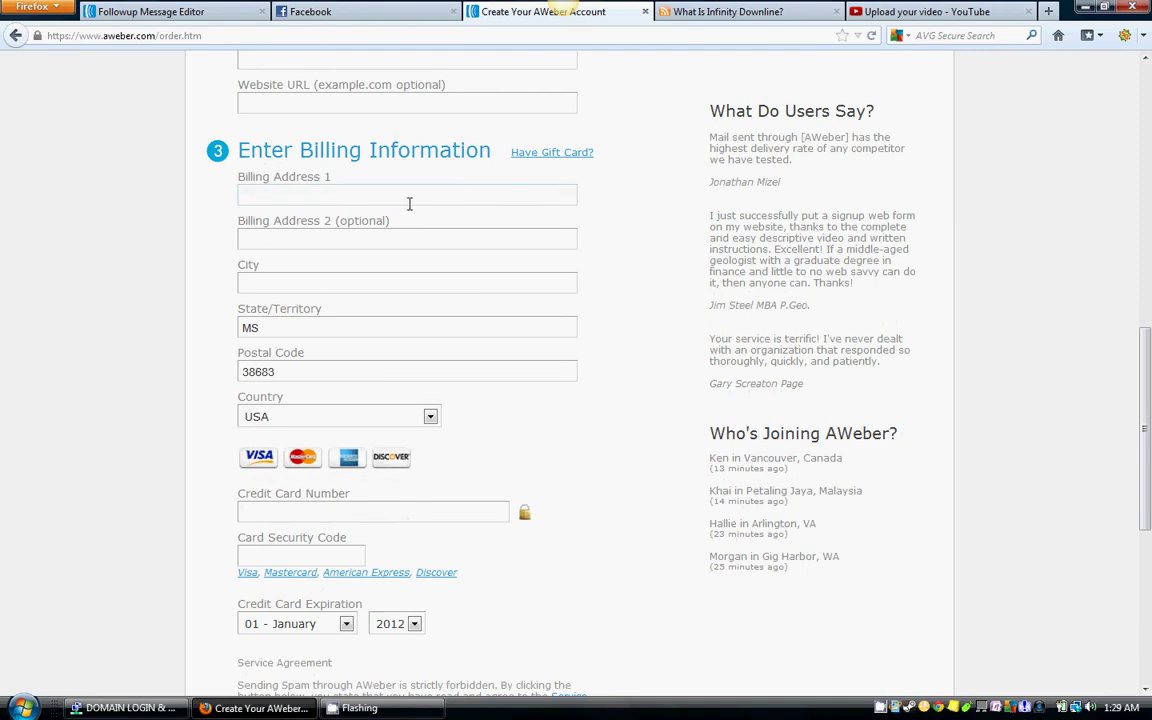
scroll(466, 200, down, 4)
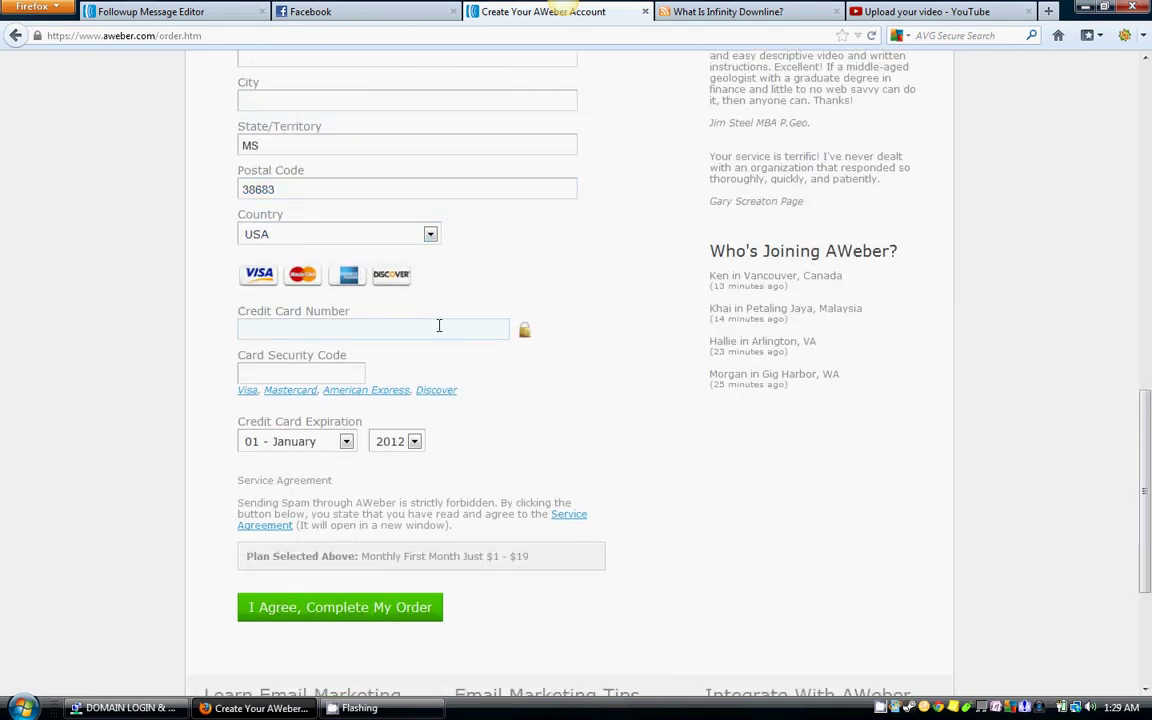
scroll(439, 326, down, 2)
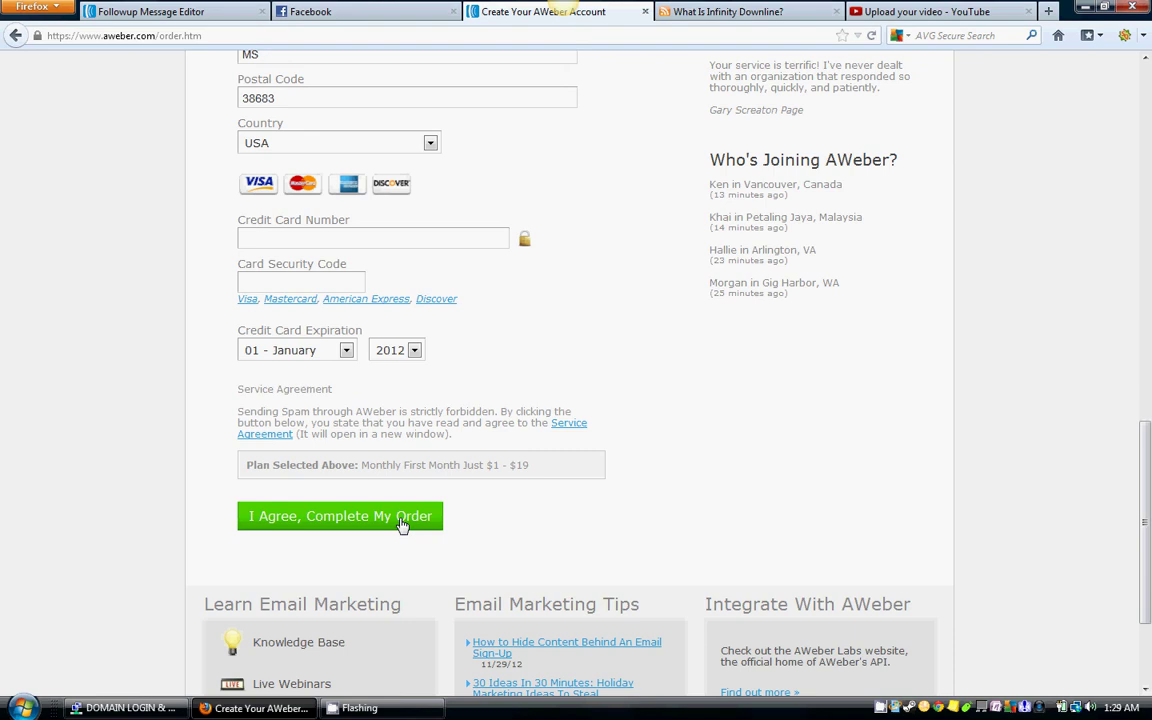
scroll(1097, 518, up, 15)
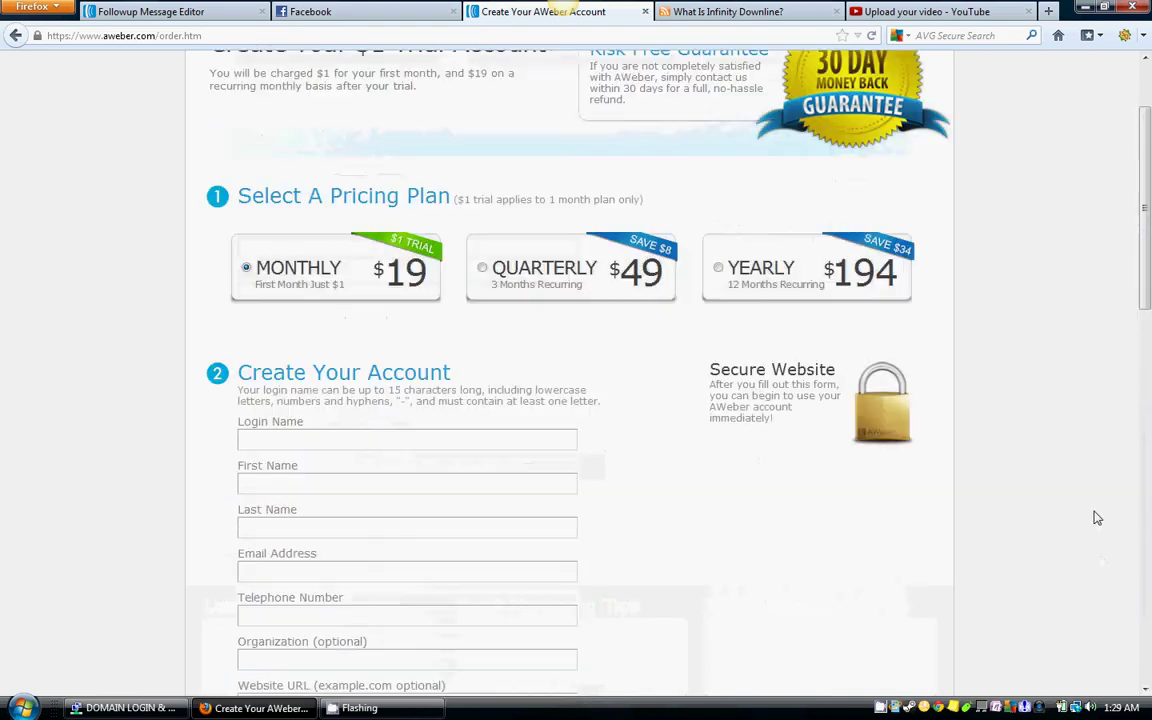
scroll(1097, 518, up, 2)
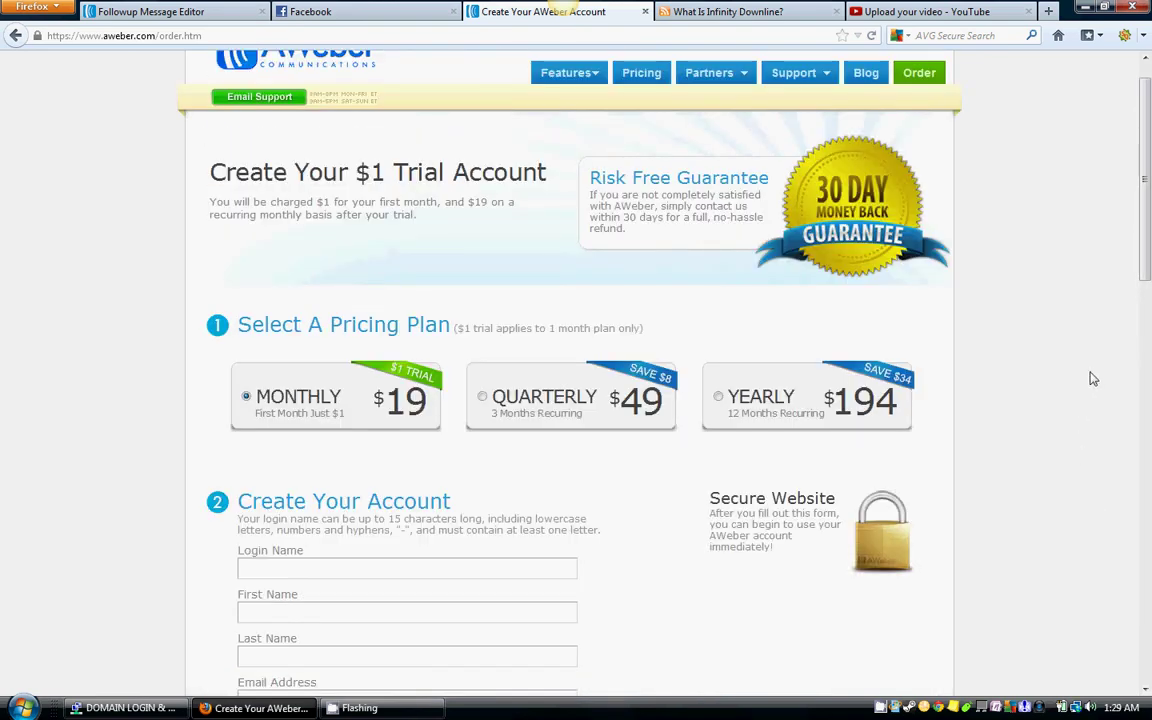
scroll(1041, 458, up, 1)
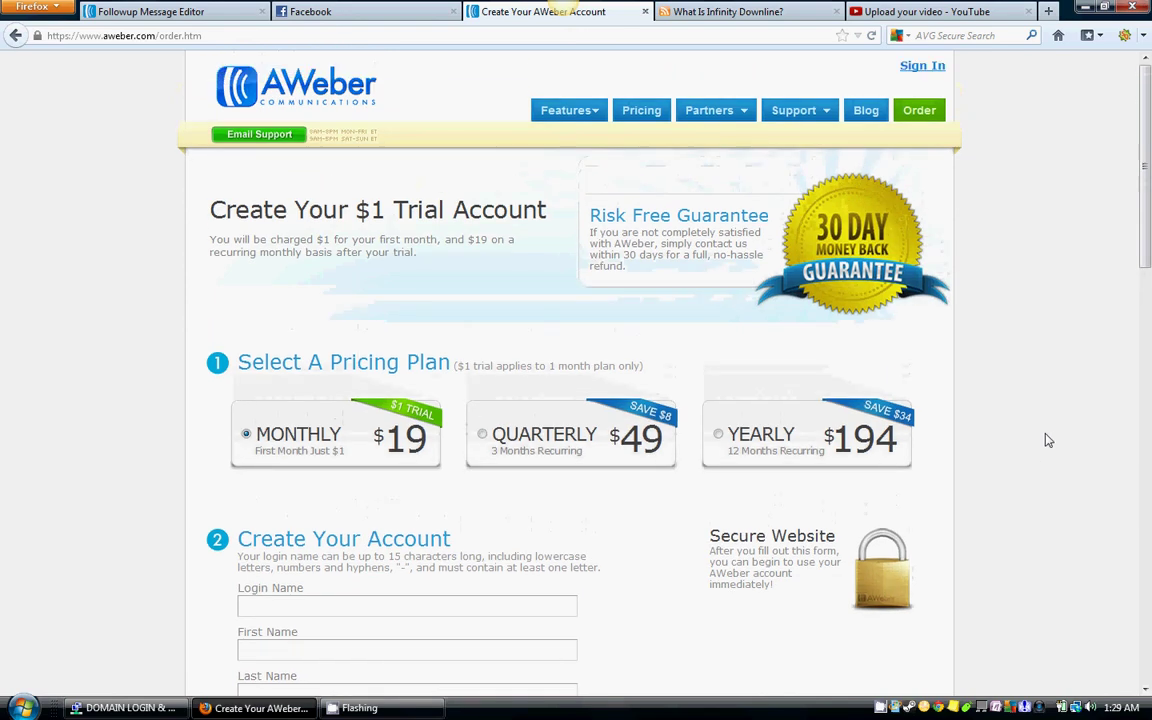
click(922, 66)
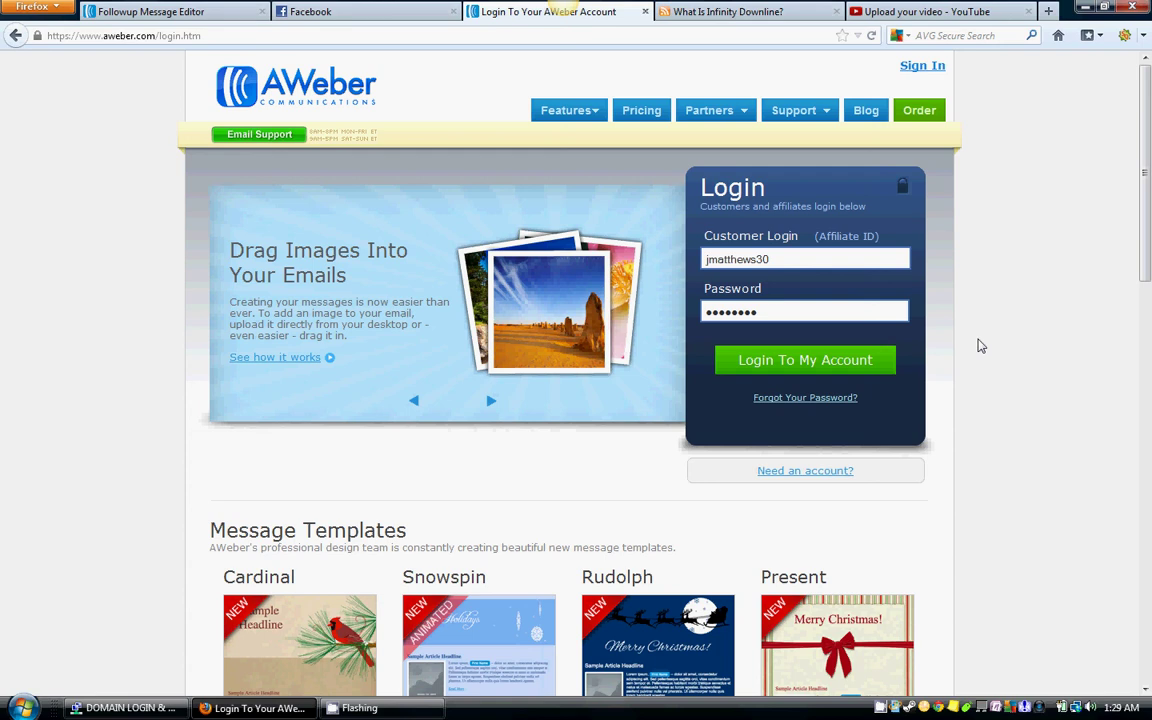
Step: Log in to the AWeber account, then switch to the What Is Infinity Downline? tab
click(880, 707)
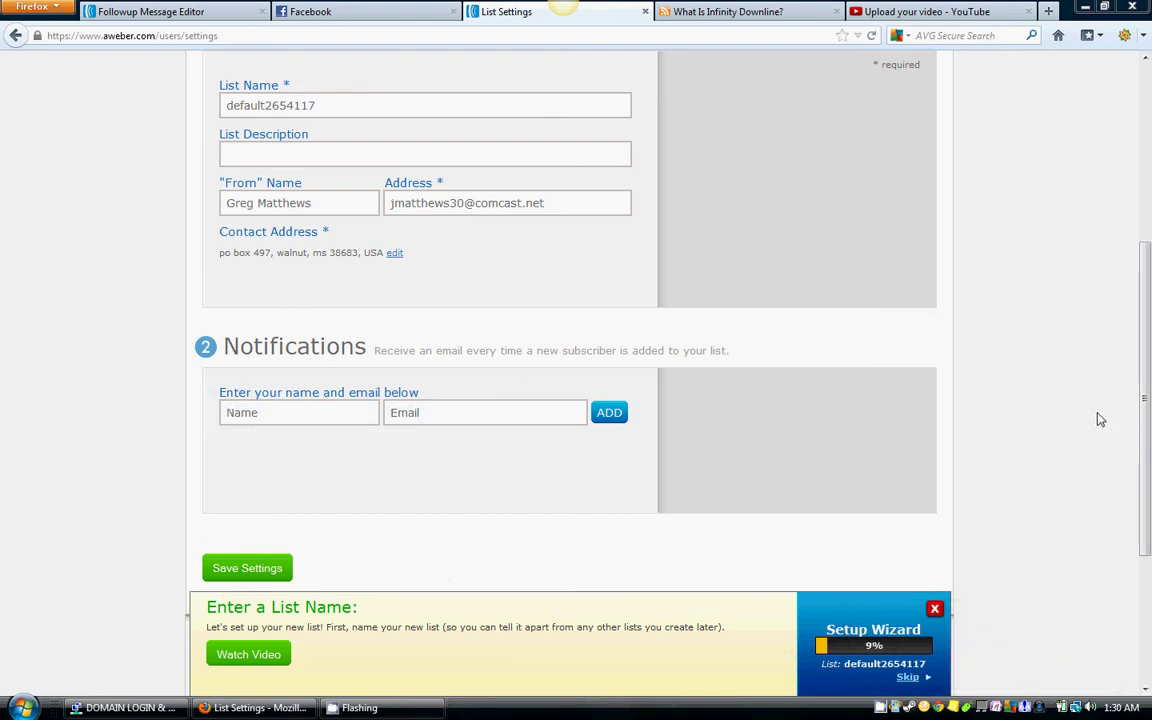
drag(1148, 378, 1146, 218)
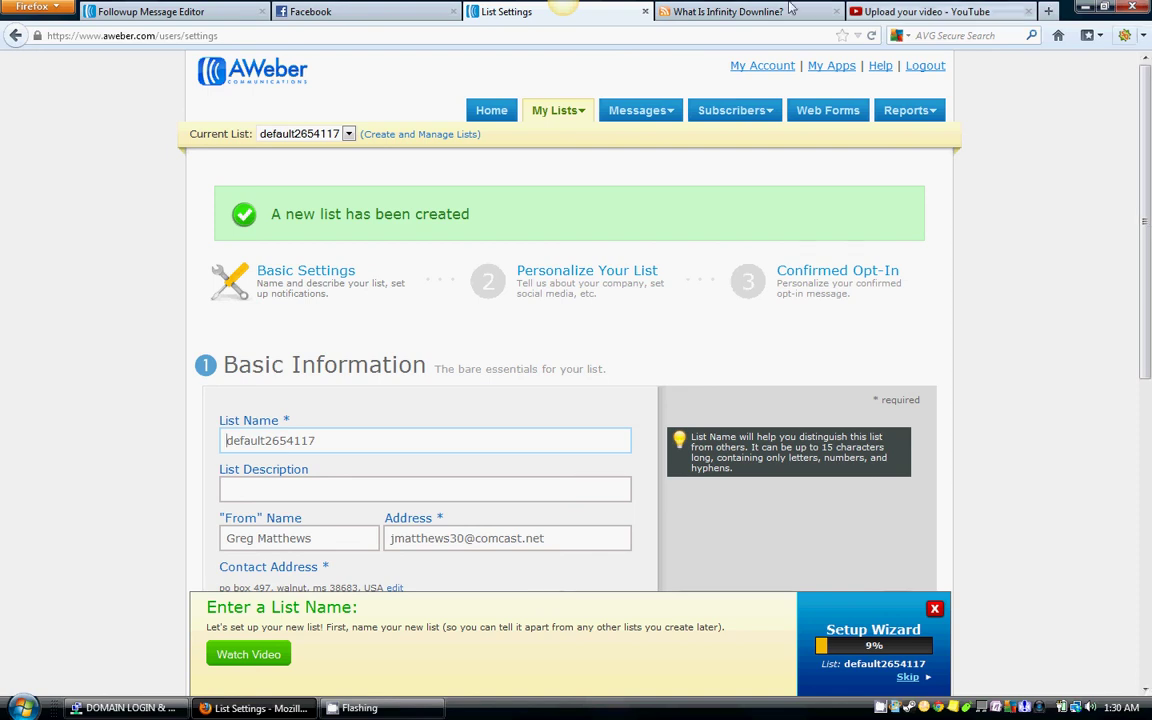
click(722, 12)
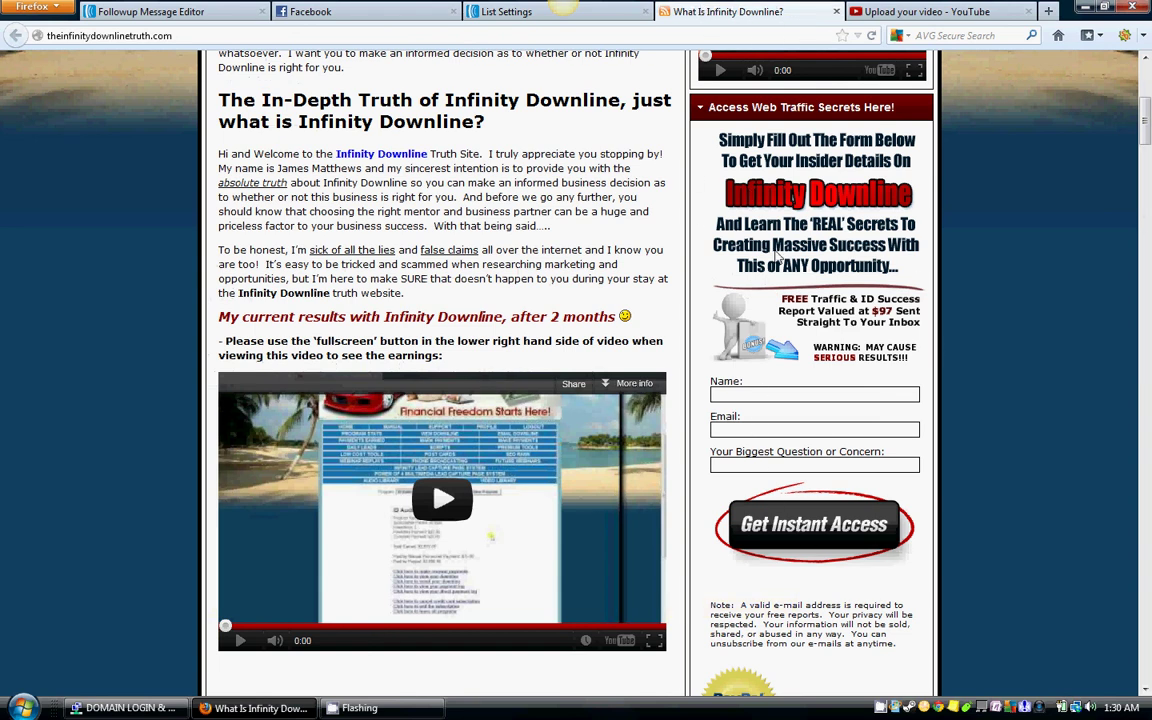
Step: Switch back to the List Settings tab showing the default list name default2654117
click(620, 15)
click(615, 22)
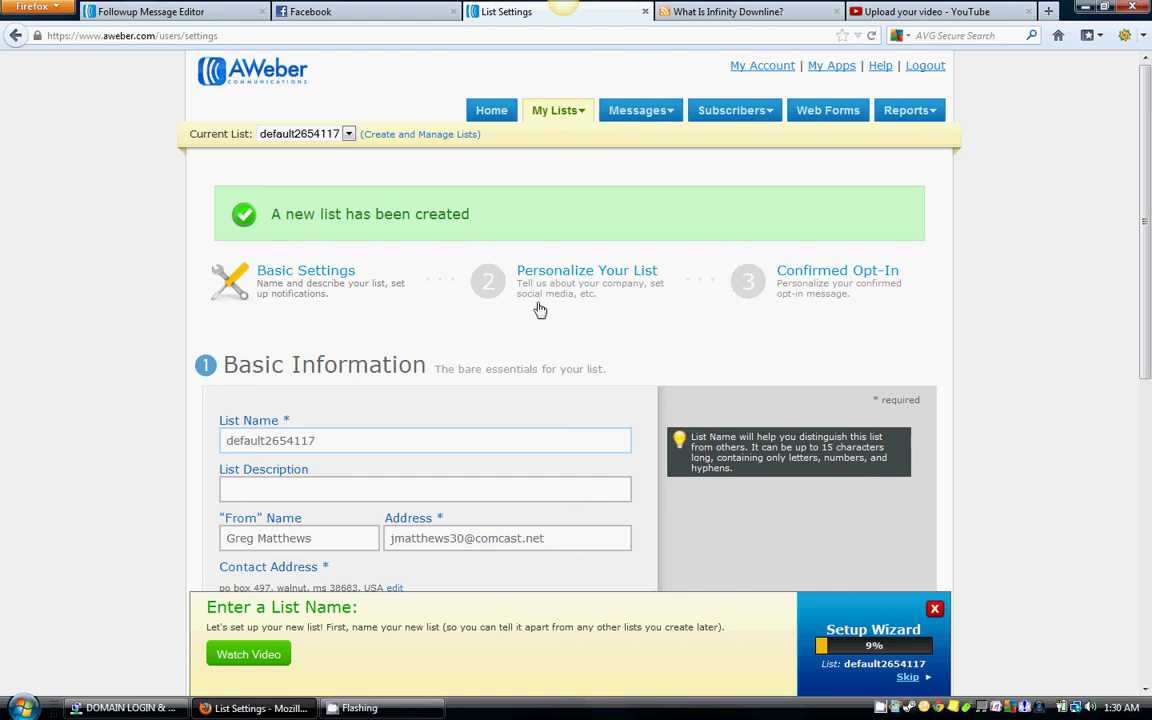
Step: Replace the default list name default2654117 with infinitywithbob
scroll(558, 306, down, 2)
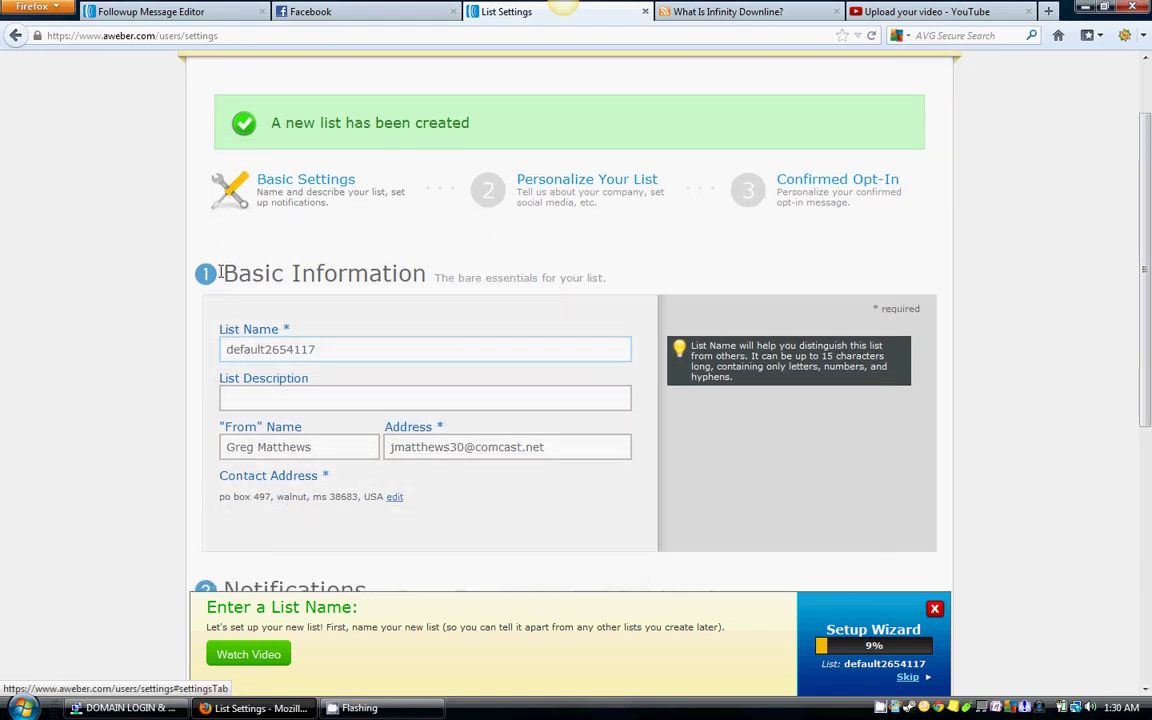
scroll(440, 293, down, 3)
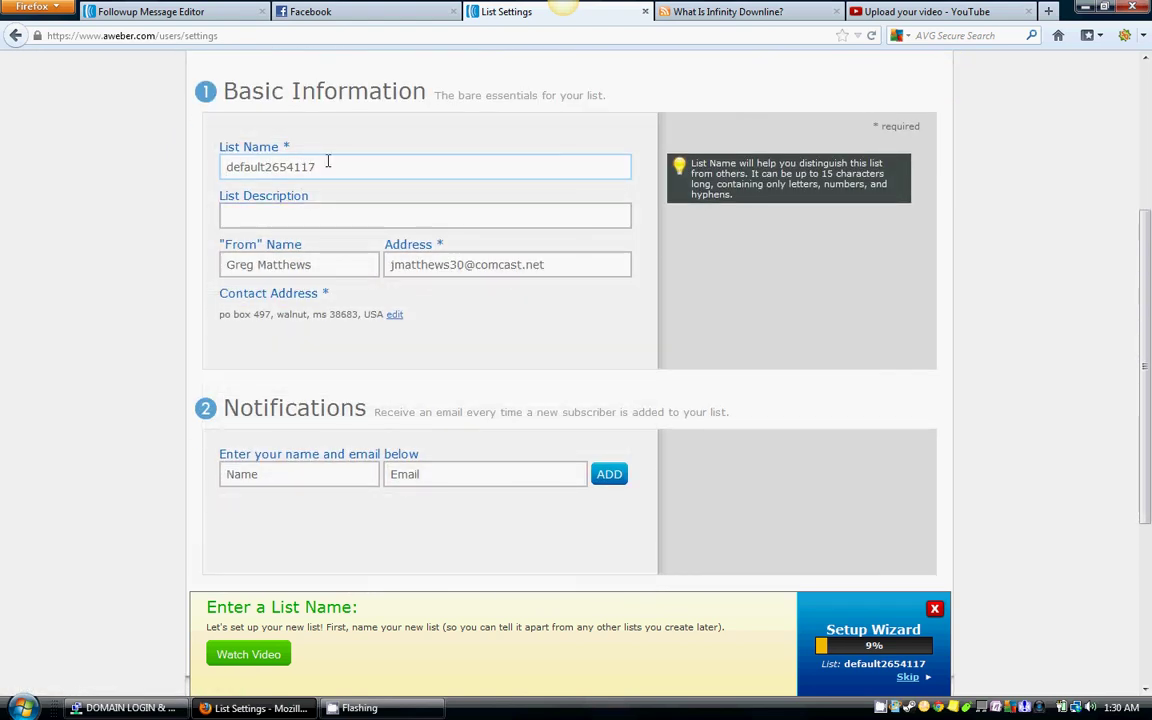
key(ctrl+a)
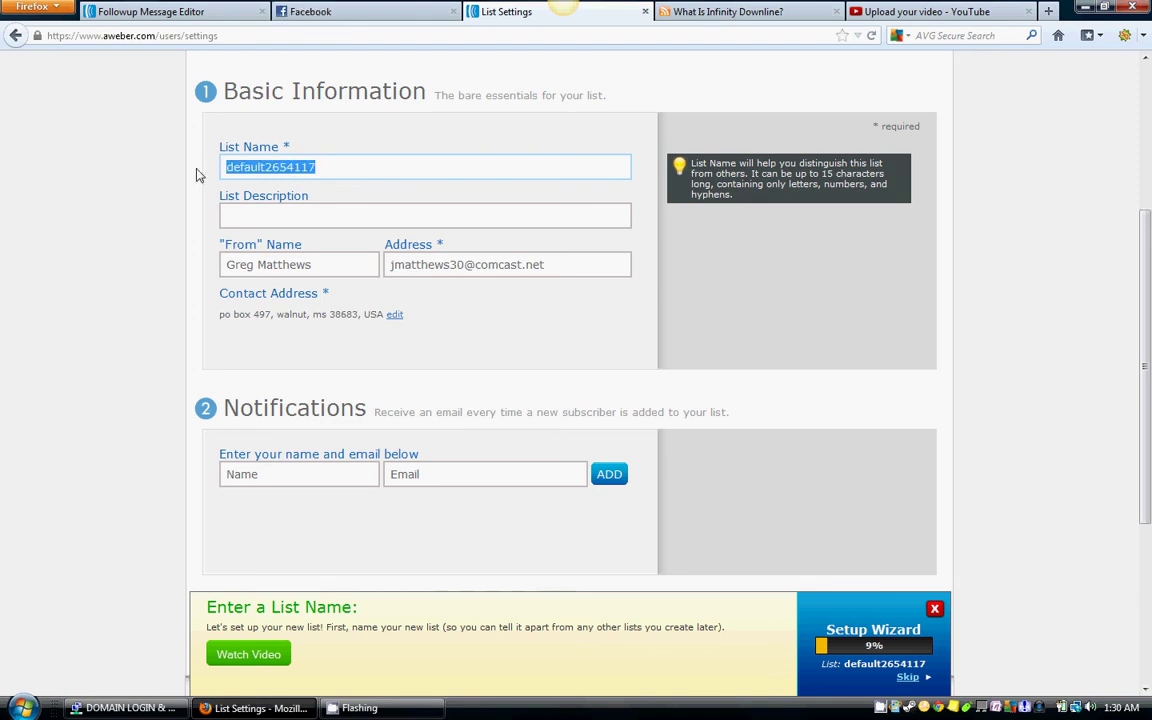
key(BackSpace)
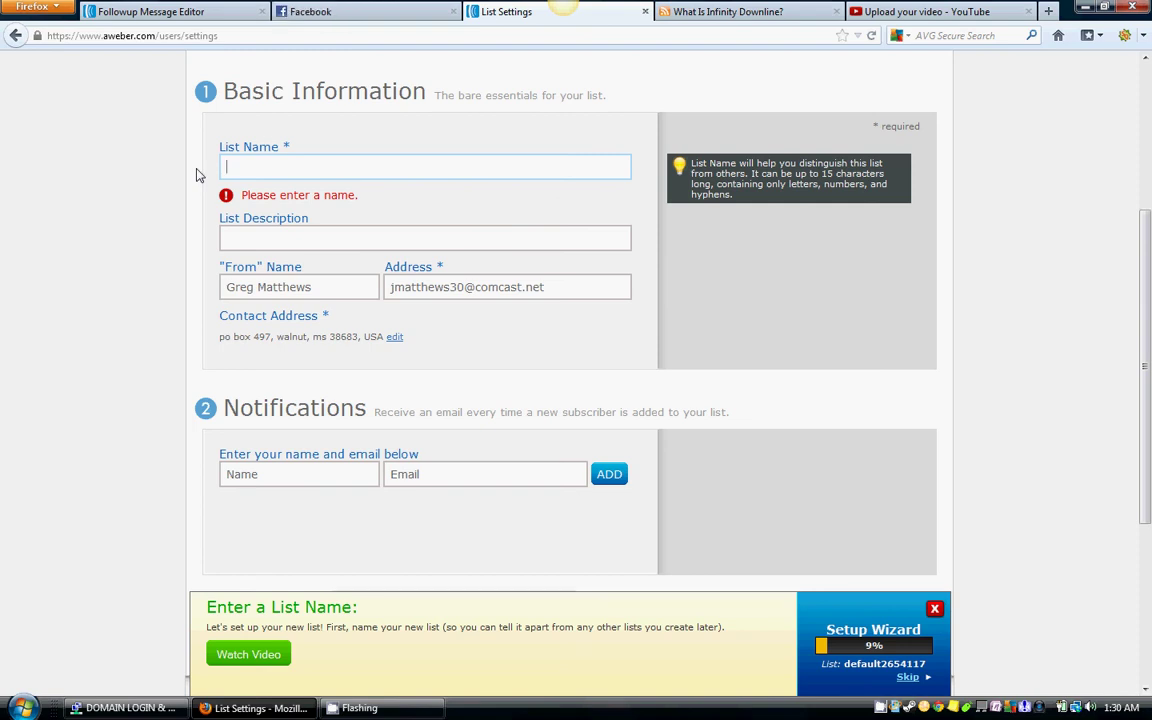
text(infinitywithbob)
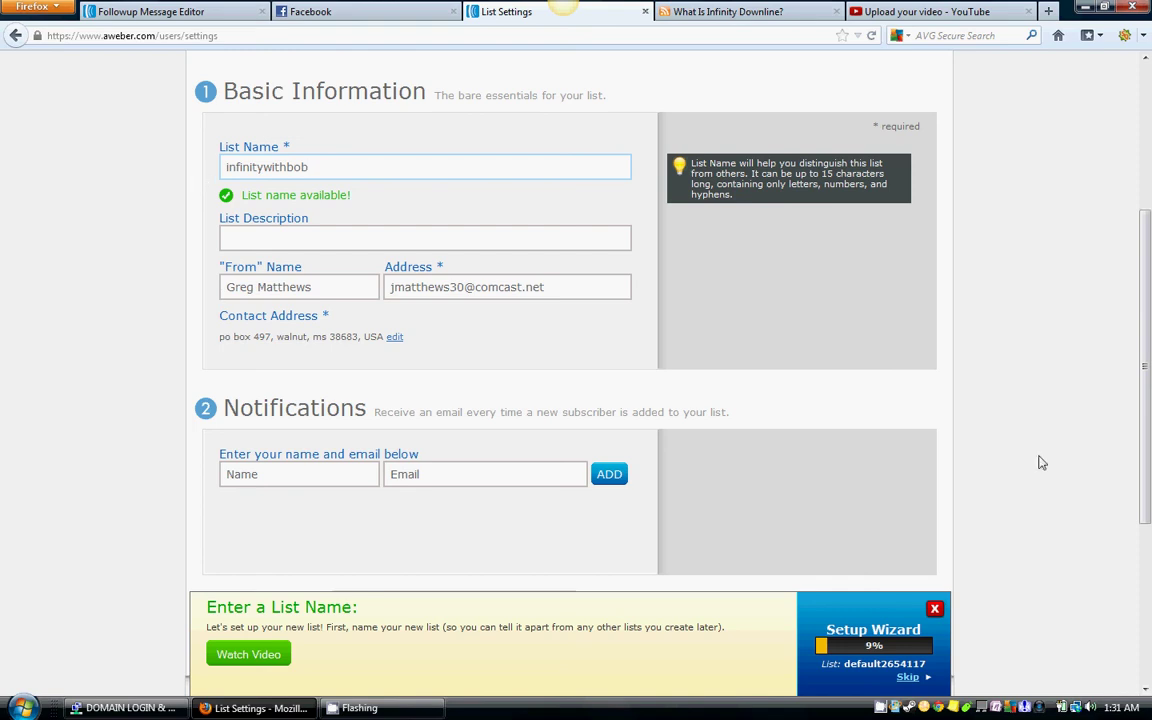
scroll(987, 404, up, 5)
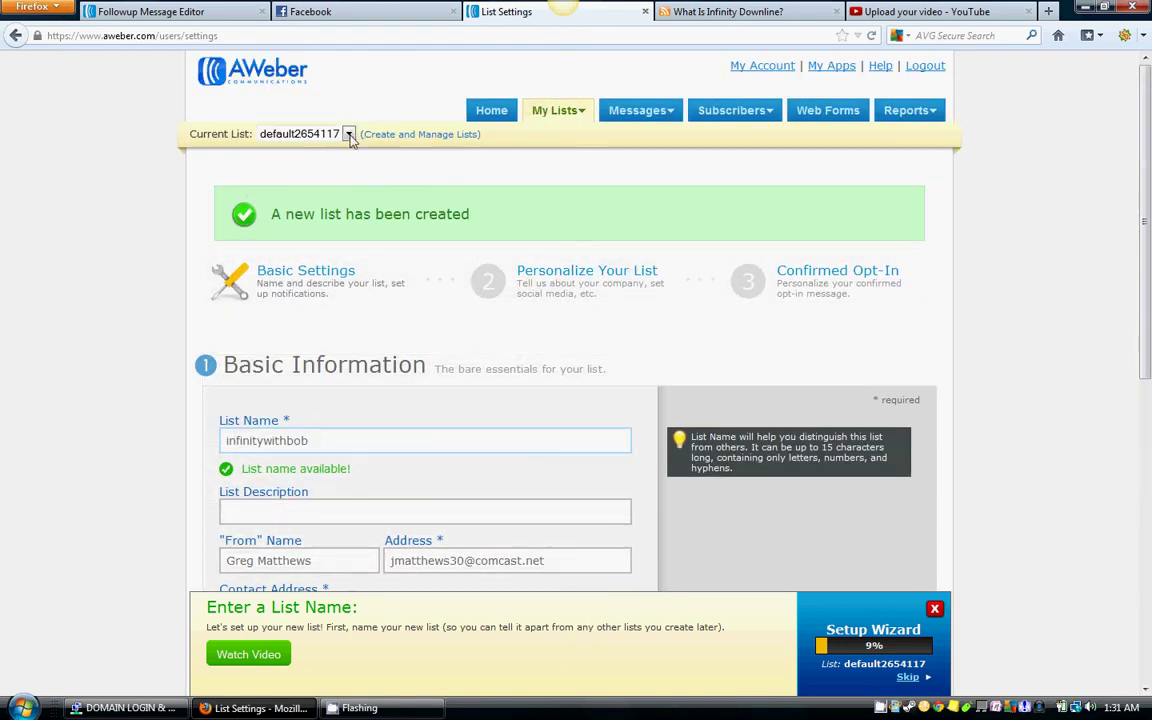
click(349, 134)
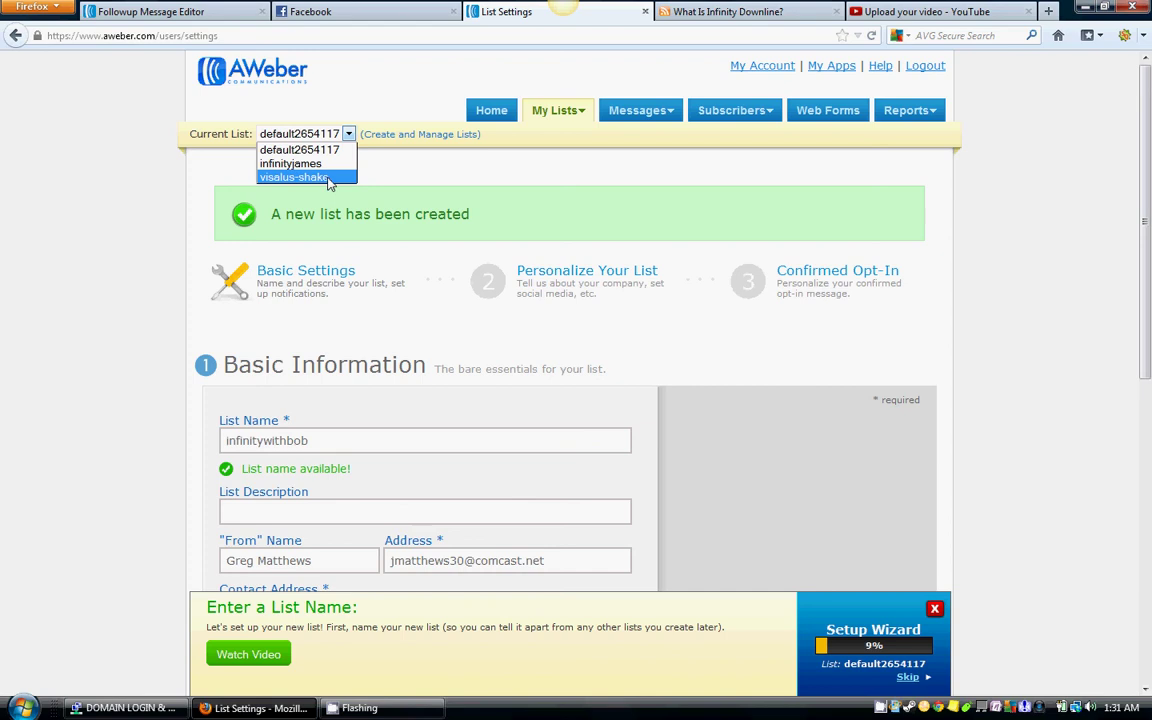
click(486, 187)
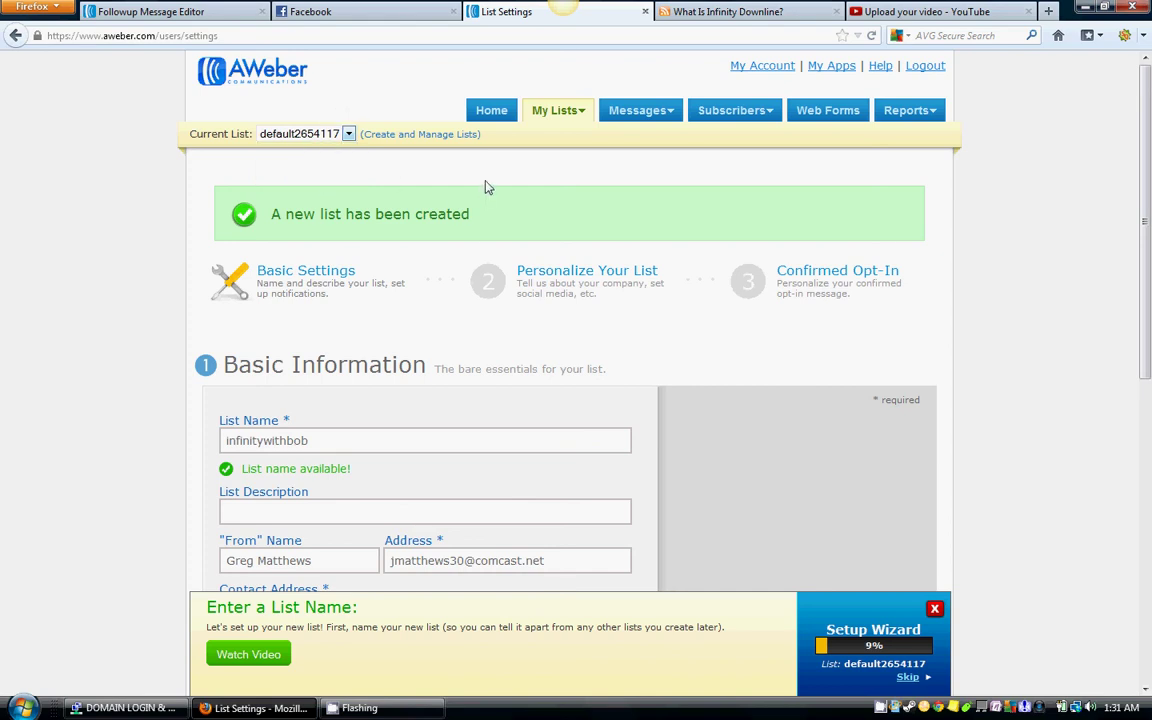
scroll(1025, 264, down, 2)
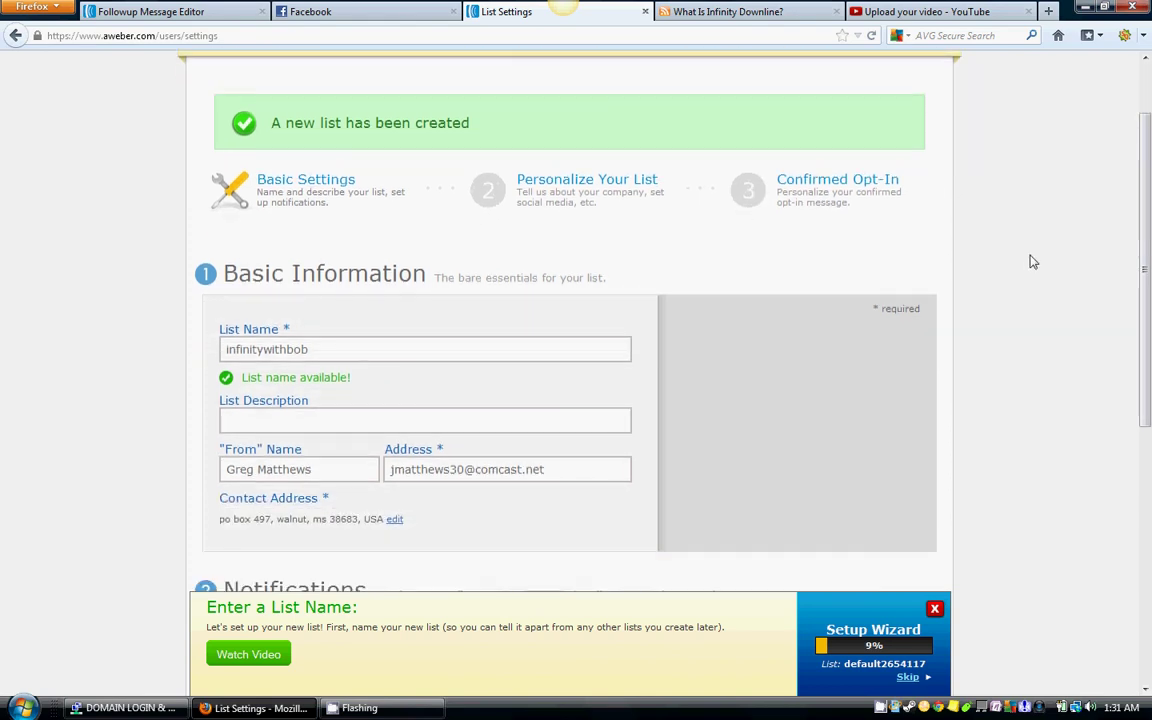
scroll(1030, 264, down, 4)
click(440, 240)
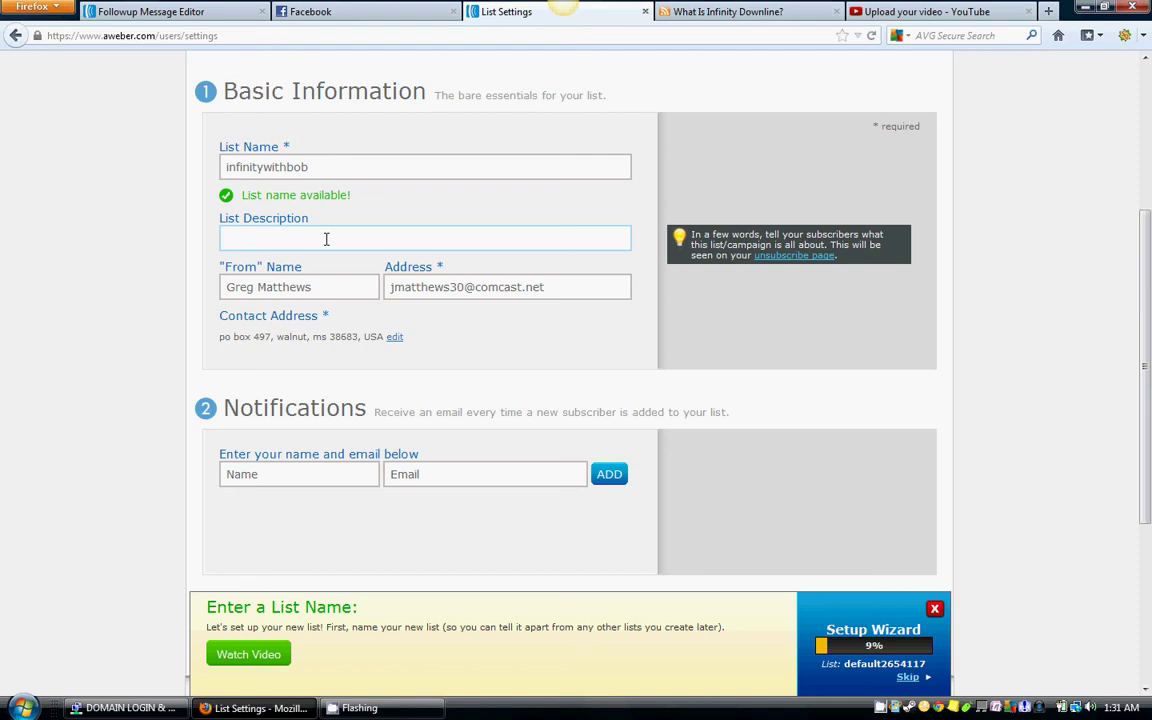
Step: Enter the list description thanking Infinity Downline subscribers for opting in and hating to see them go
text(This is for InfinityDownli)
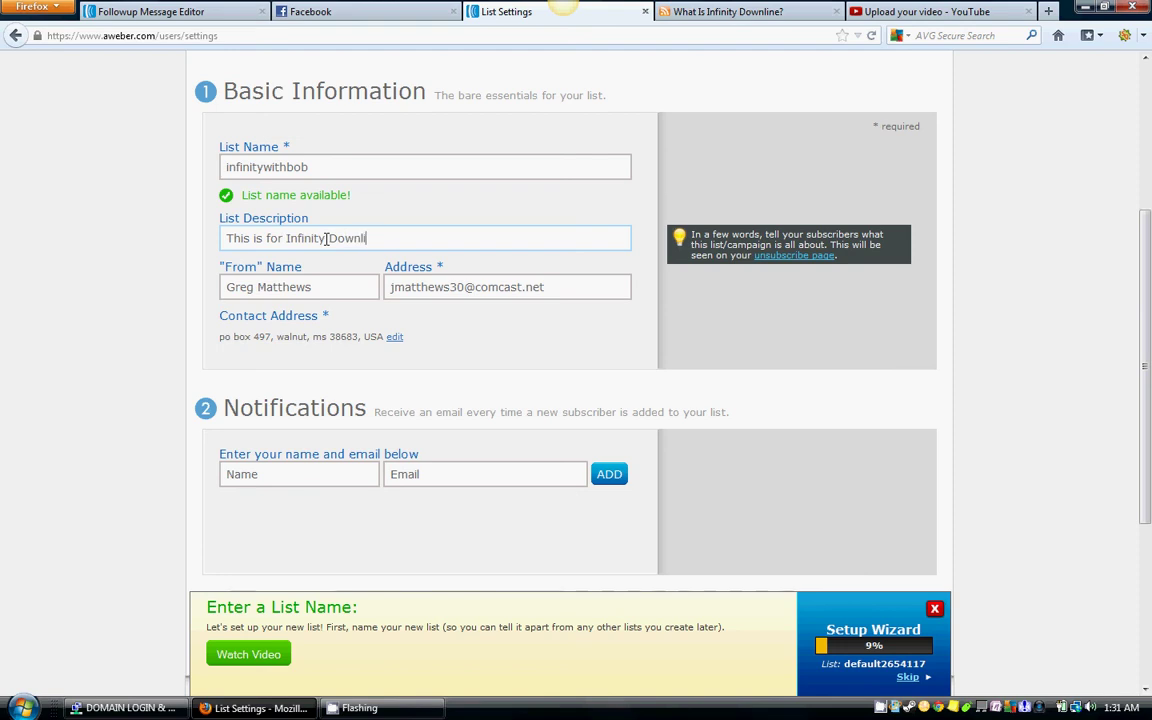
text(e, I greatly appreciate your )
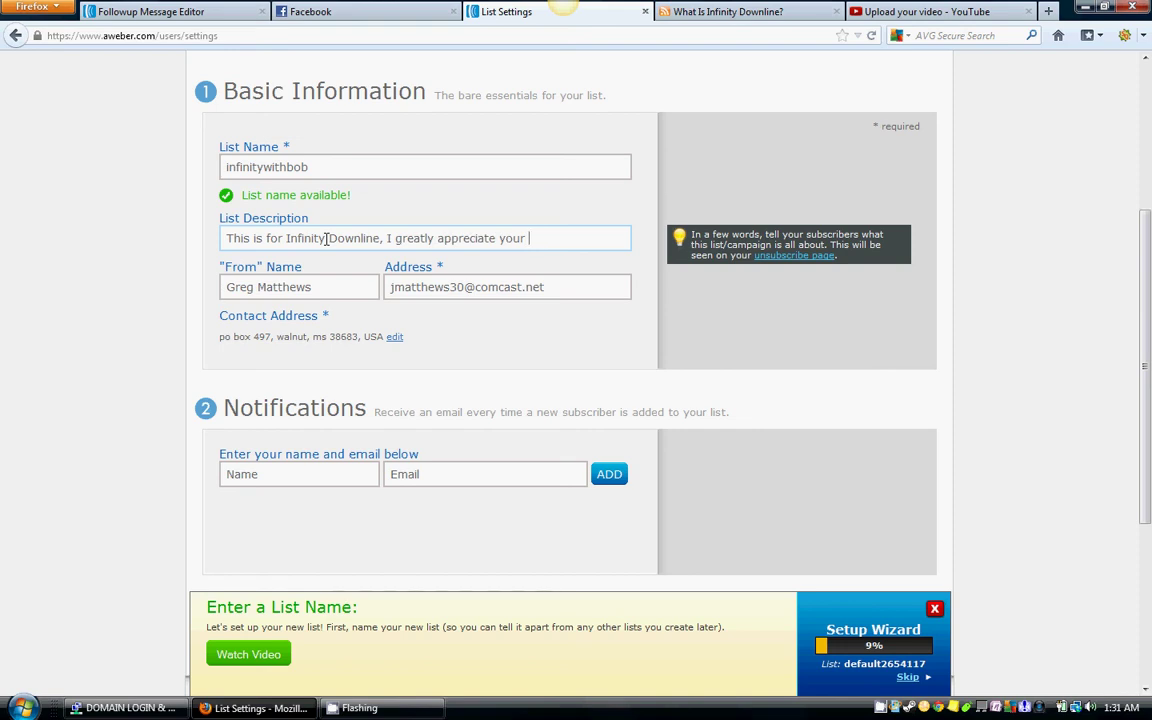
text(opt-in and I hate )
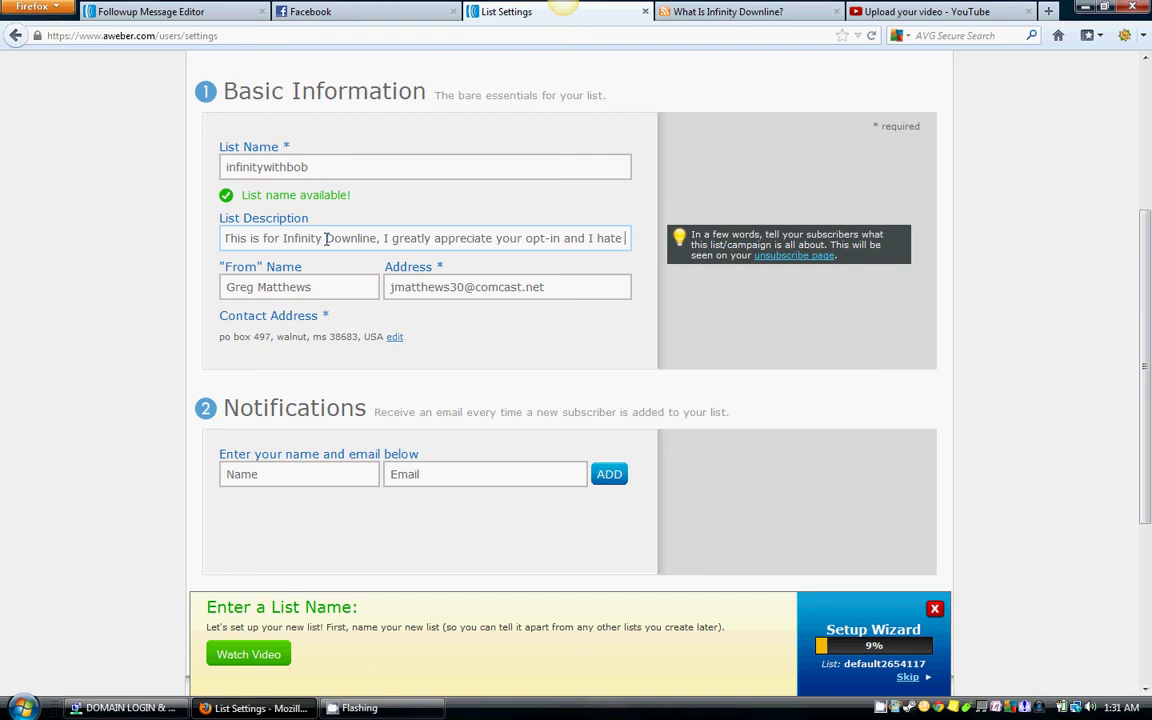
text(to see you go)
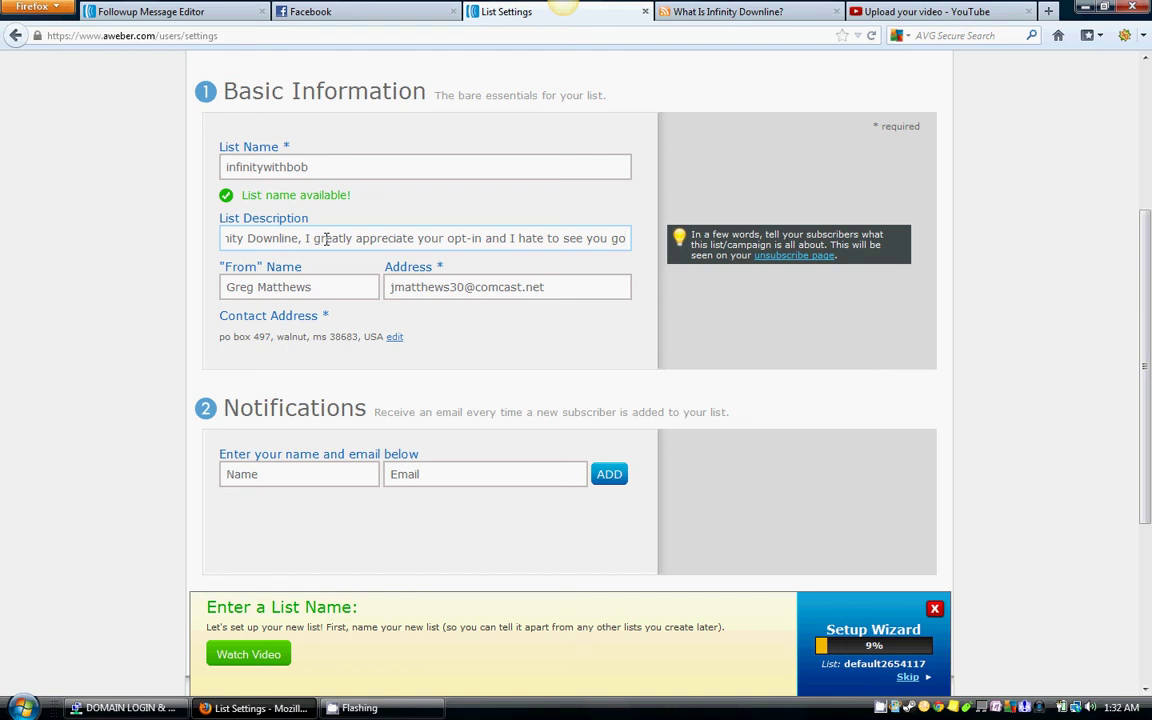
scroll(470, 337, down, 2)
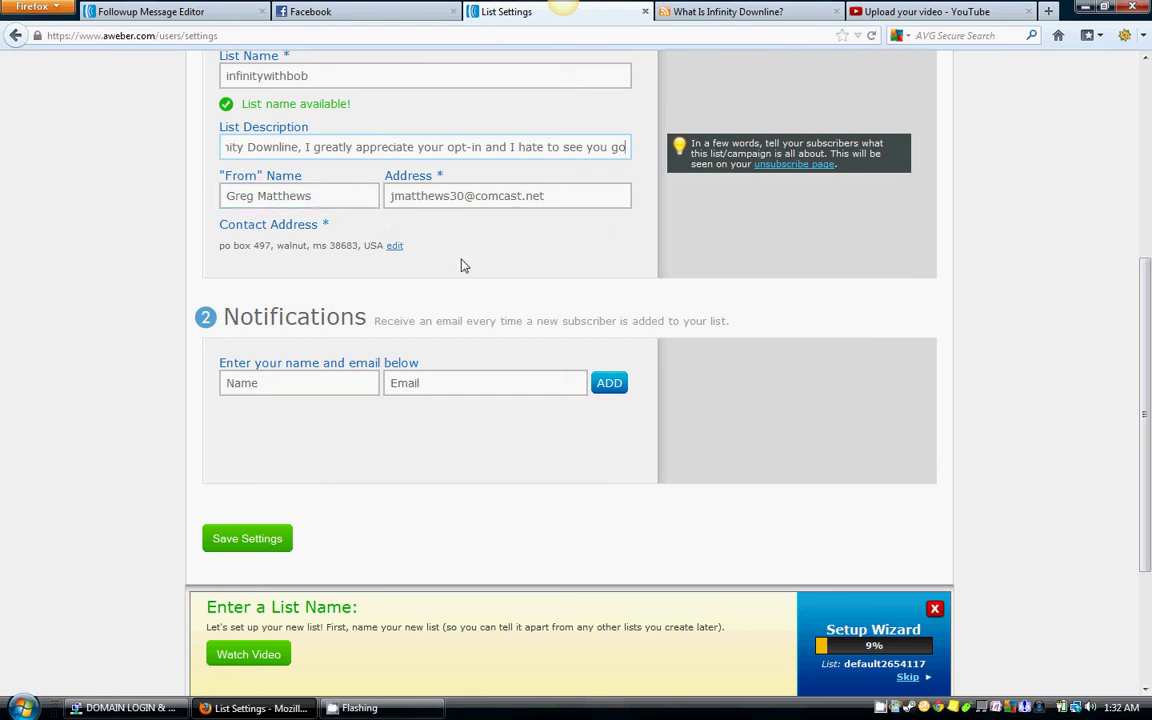
scroll(488, 267, up, 2)
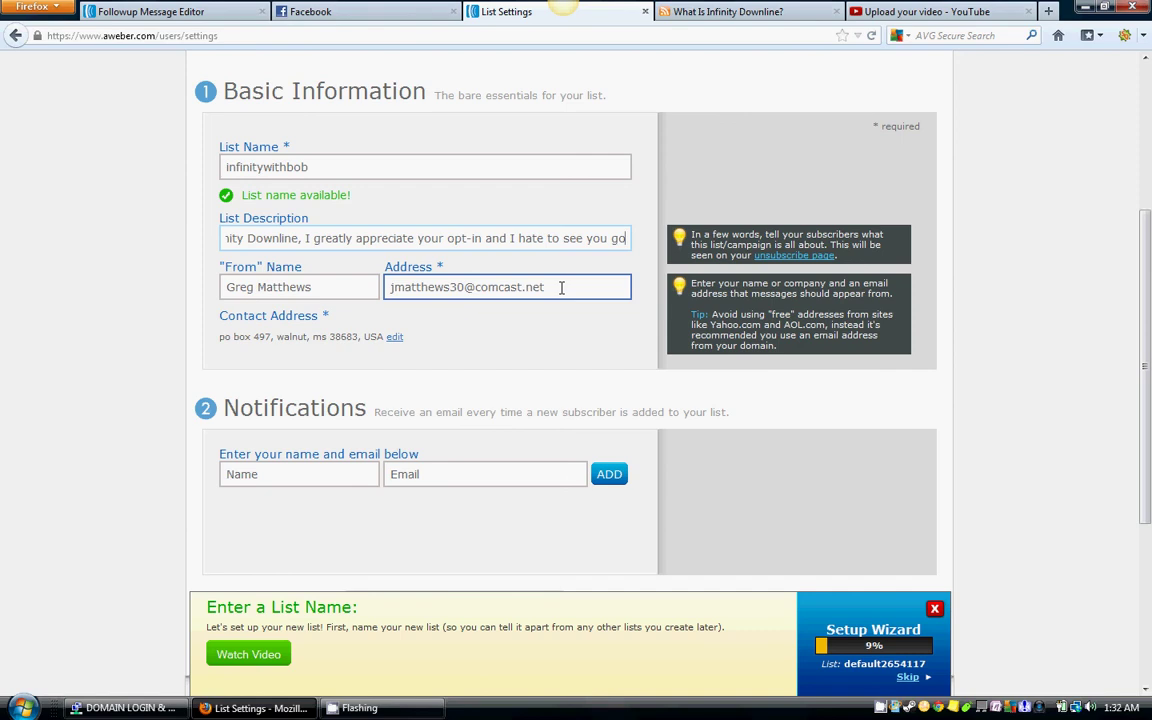
scroll(563, 289, down, 3)
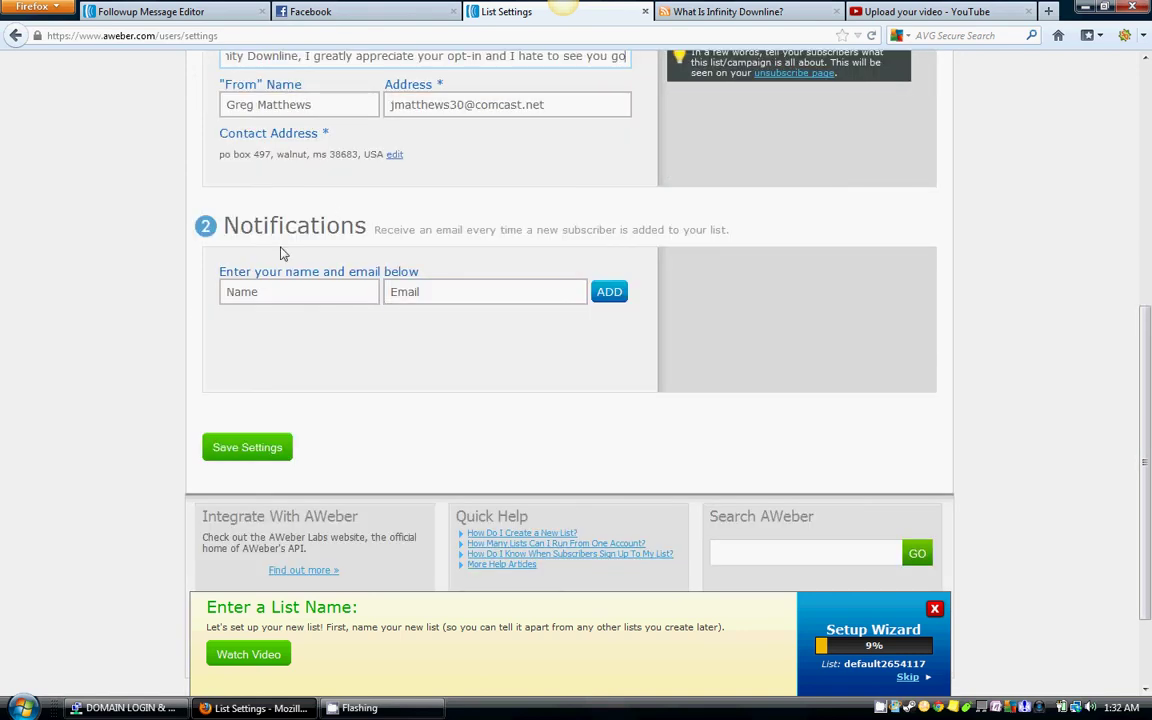
click(298, 293)
Step: Enter the notification recipient's name and e-mail address under Notifications
click(298, 293)
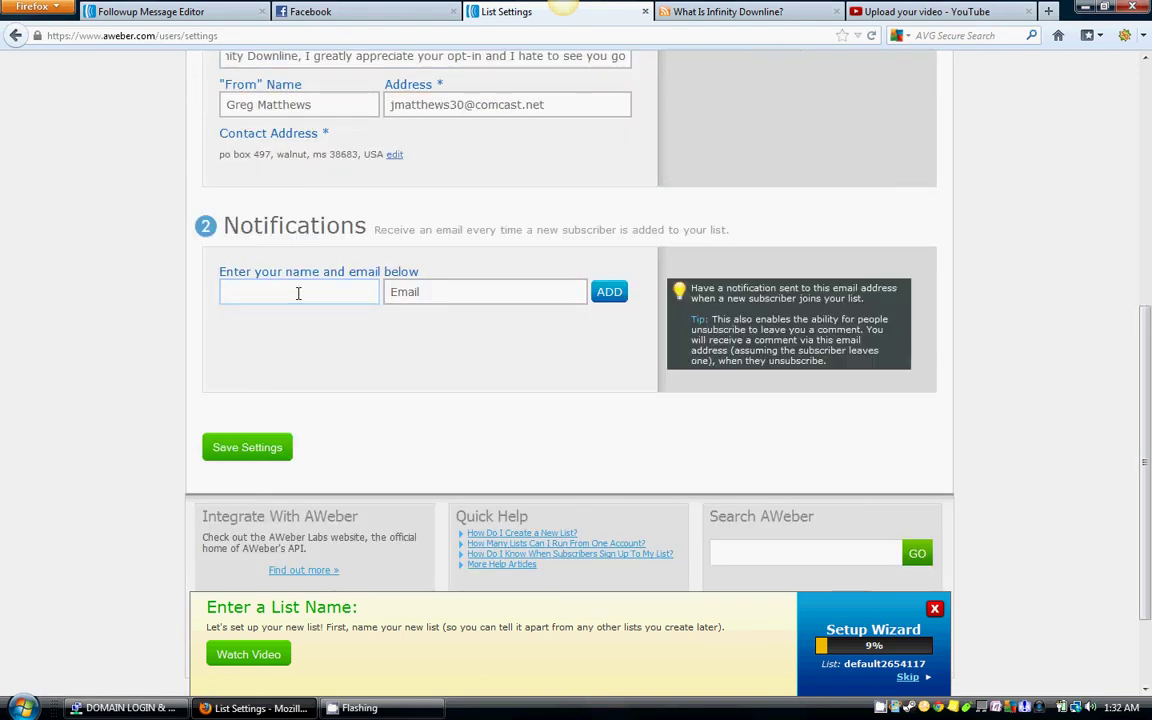
text(bob)
key(Tab)
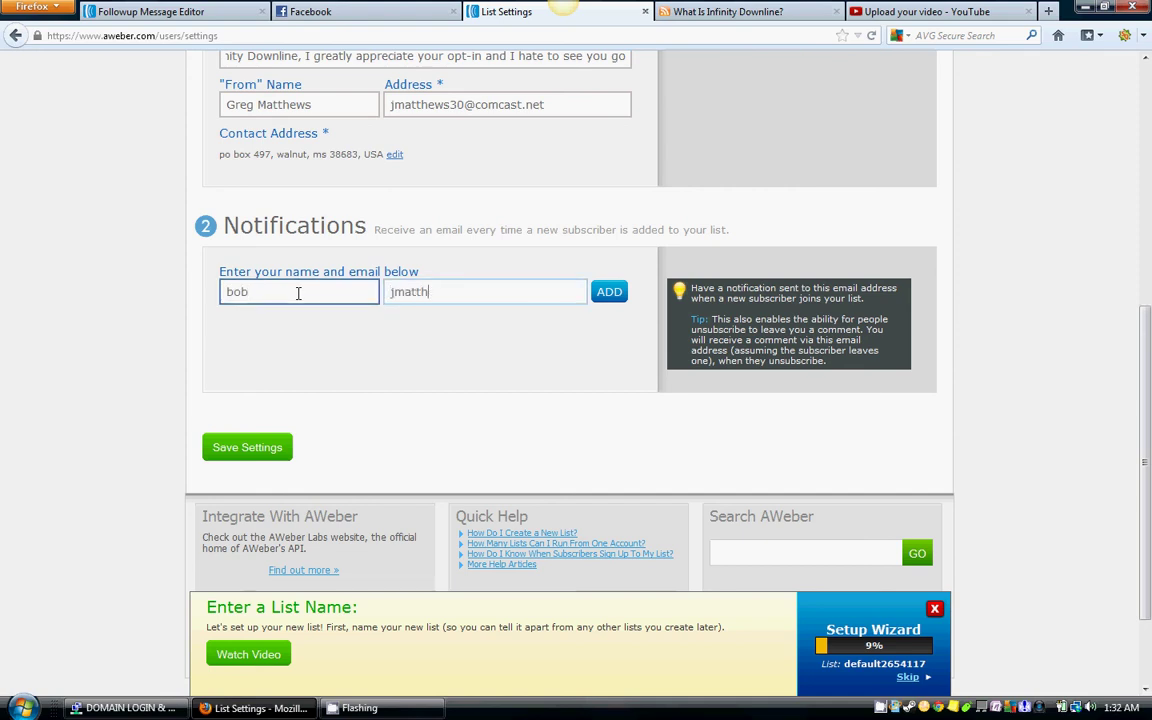
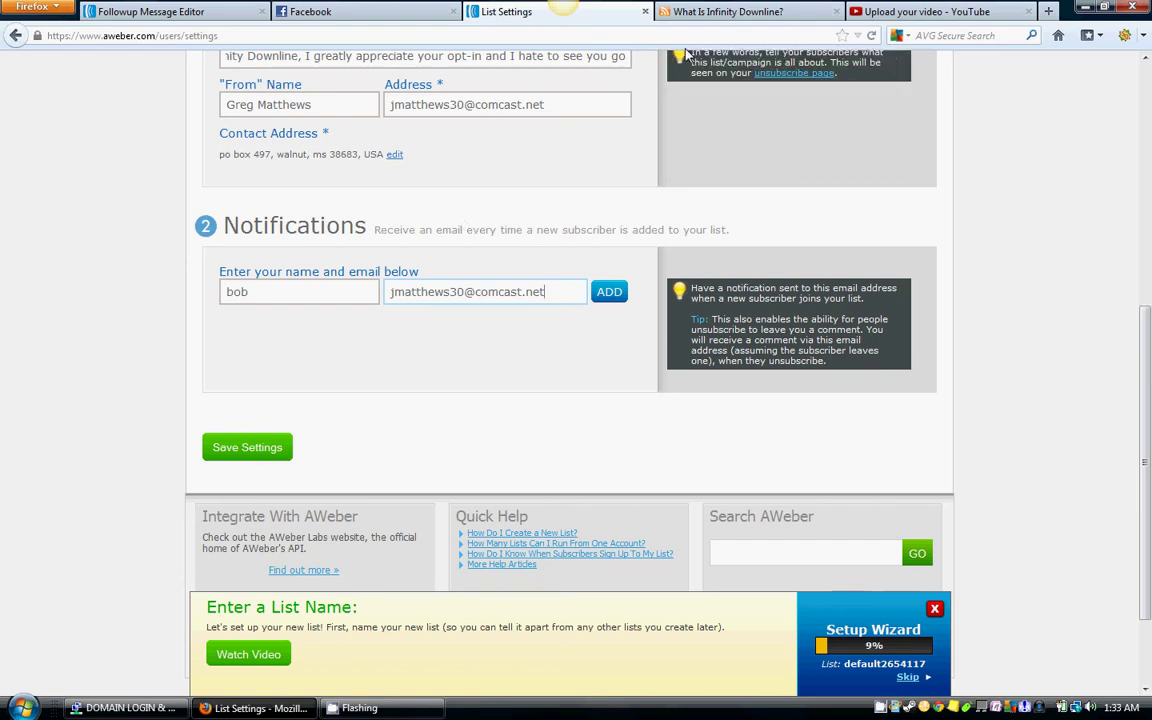
Step: Save the list's basic information settings
click(736, 14)
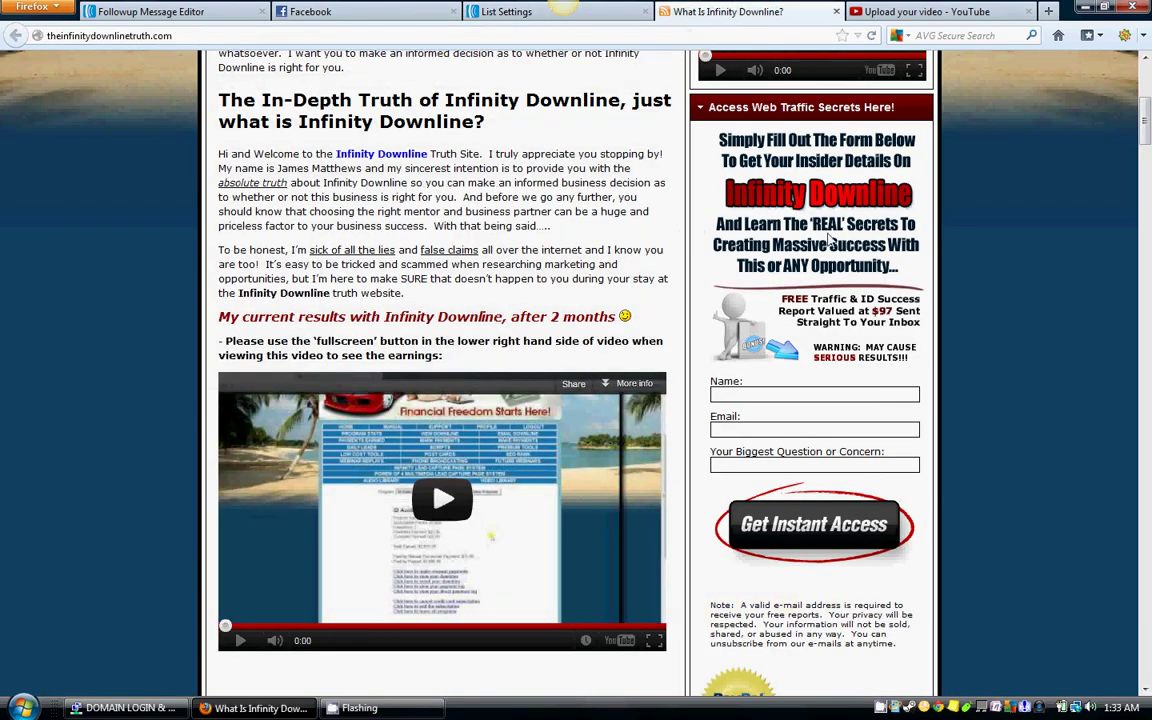
click(555, 14)
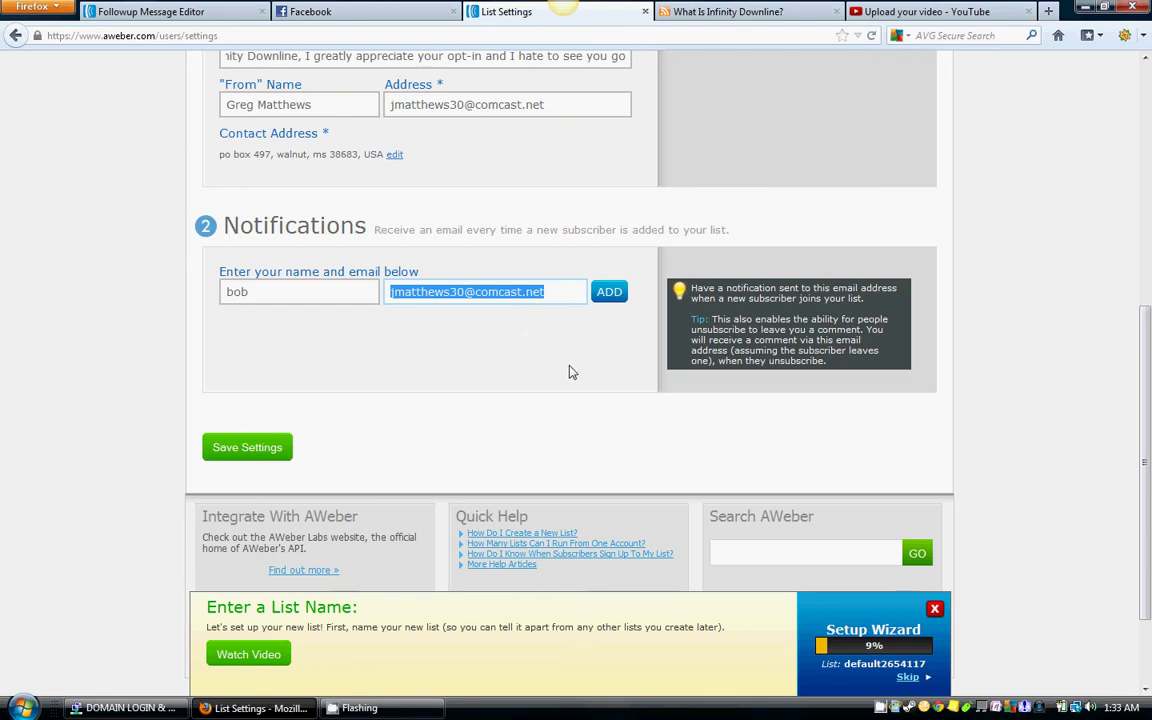
click(240, 450)
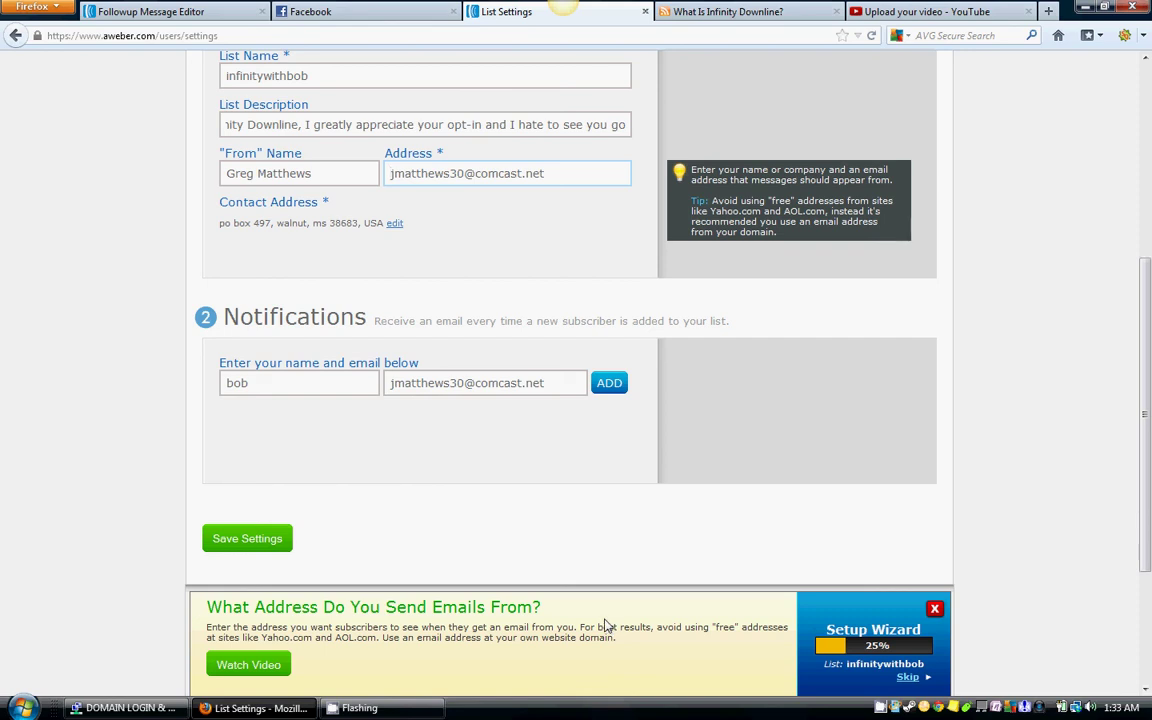
Step: Move on to the Personalize Your List step and review its branding fields
scroll(980, 372, up, 6)
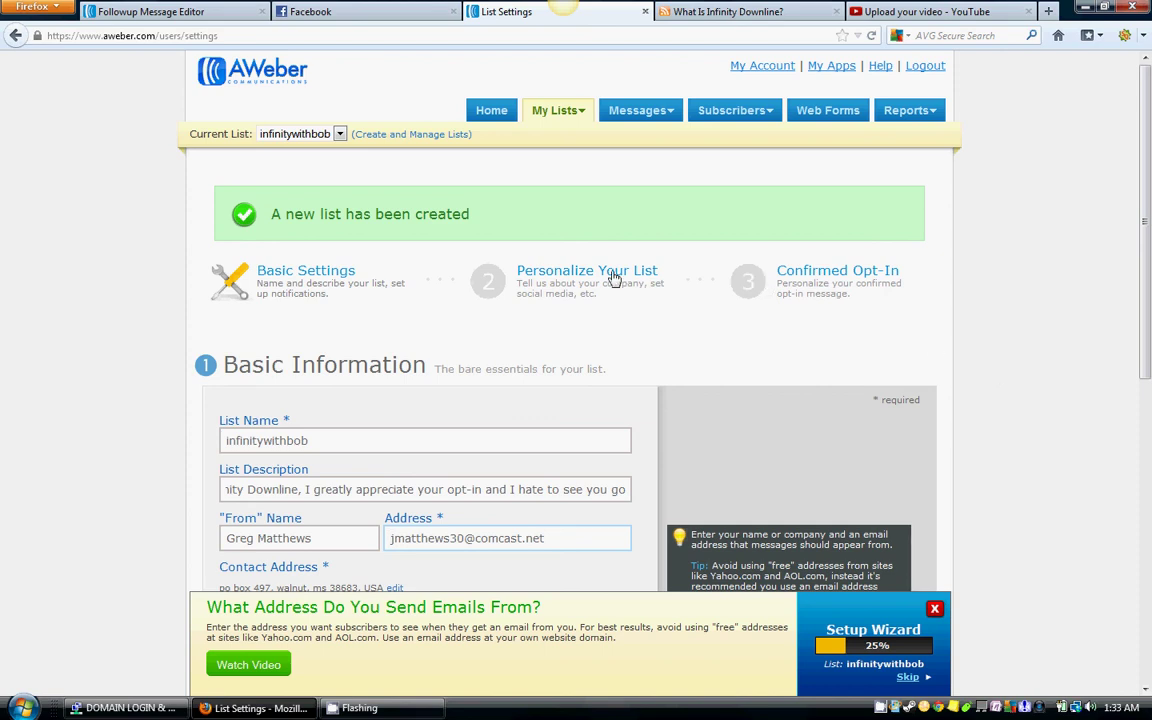
click(448, 258)
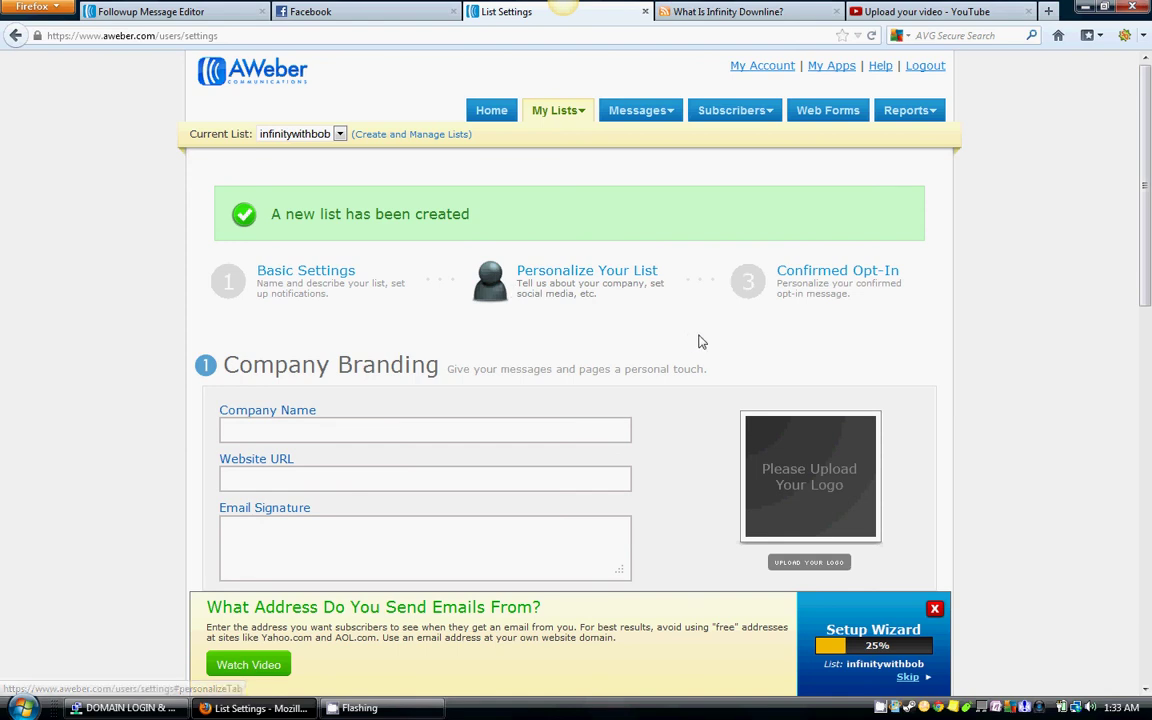
scroll(680, 310, down, 3)
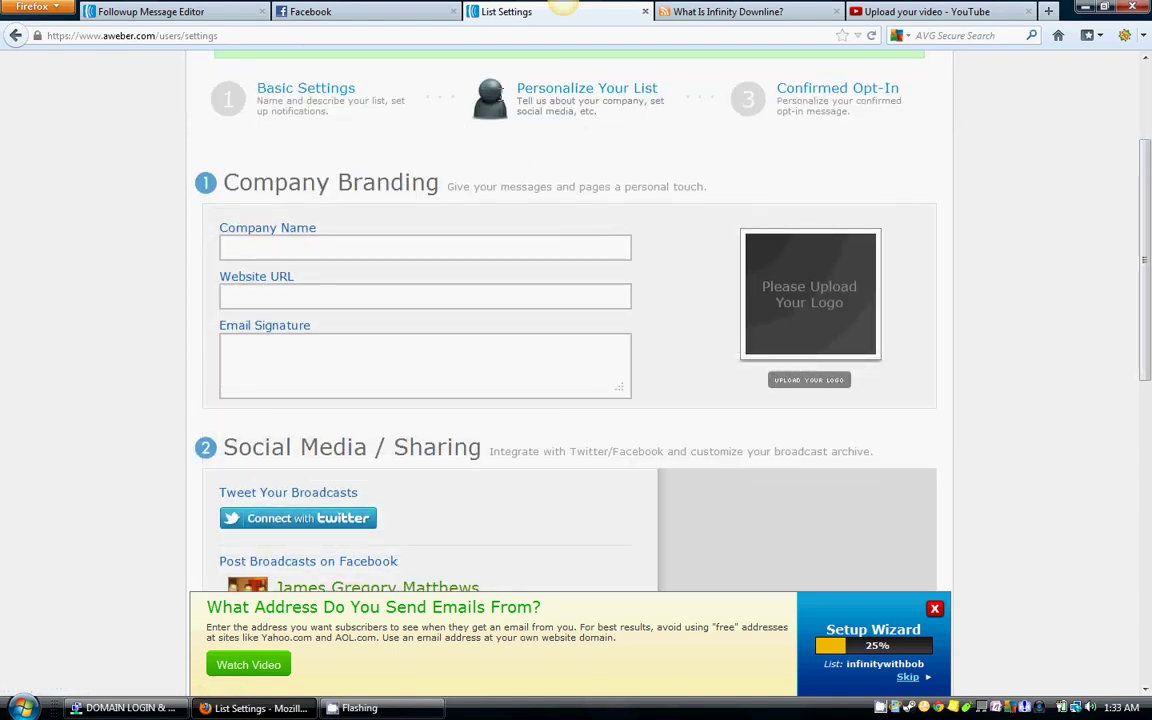
scroll(553, 118, down, 2)
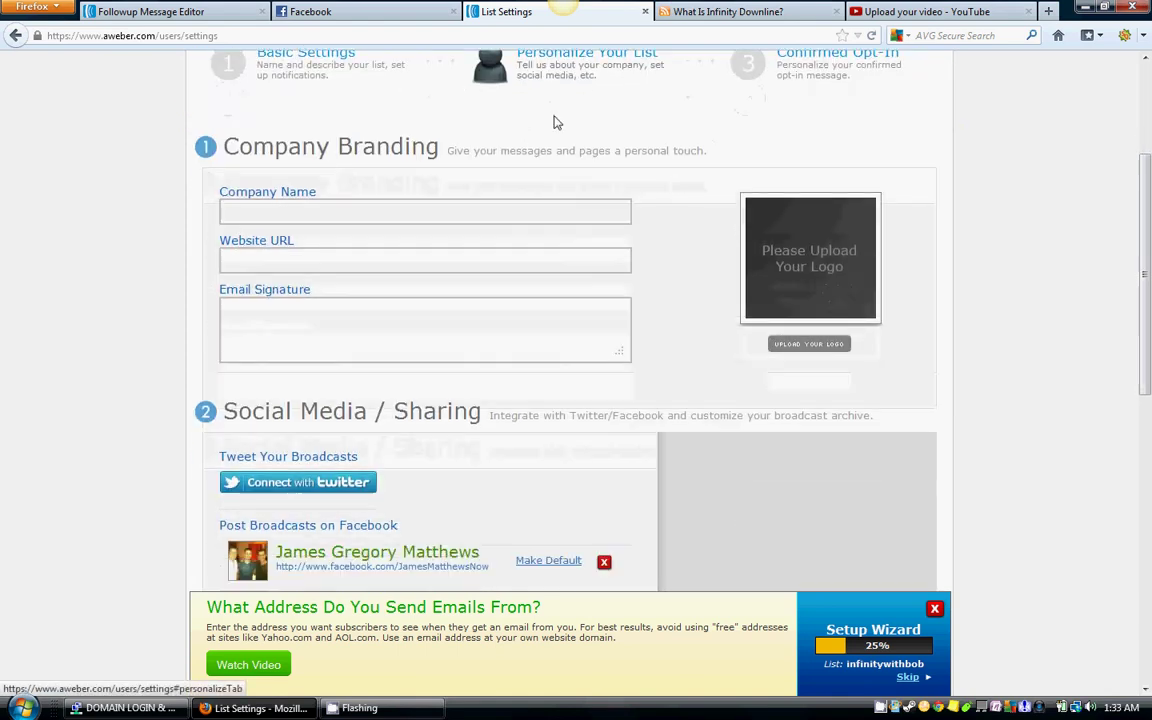
scroll(553, 120, up, 3)
scroll(620, 250, down, 14)
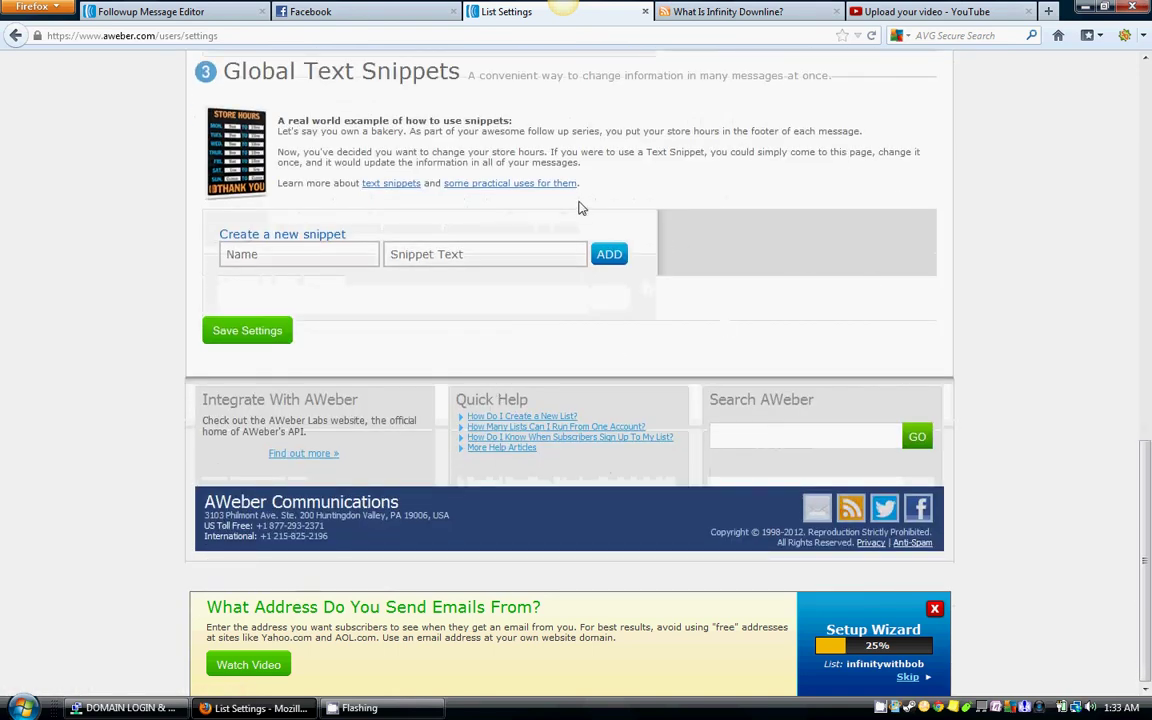
scroll(560, 300, up, 5)
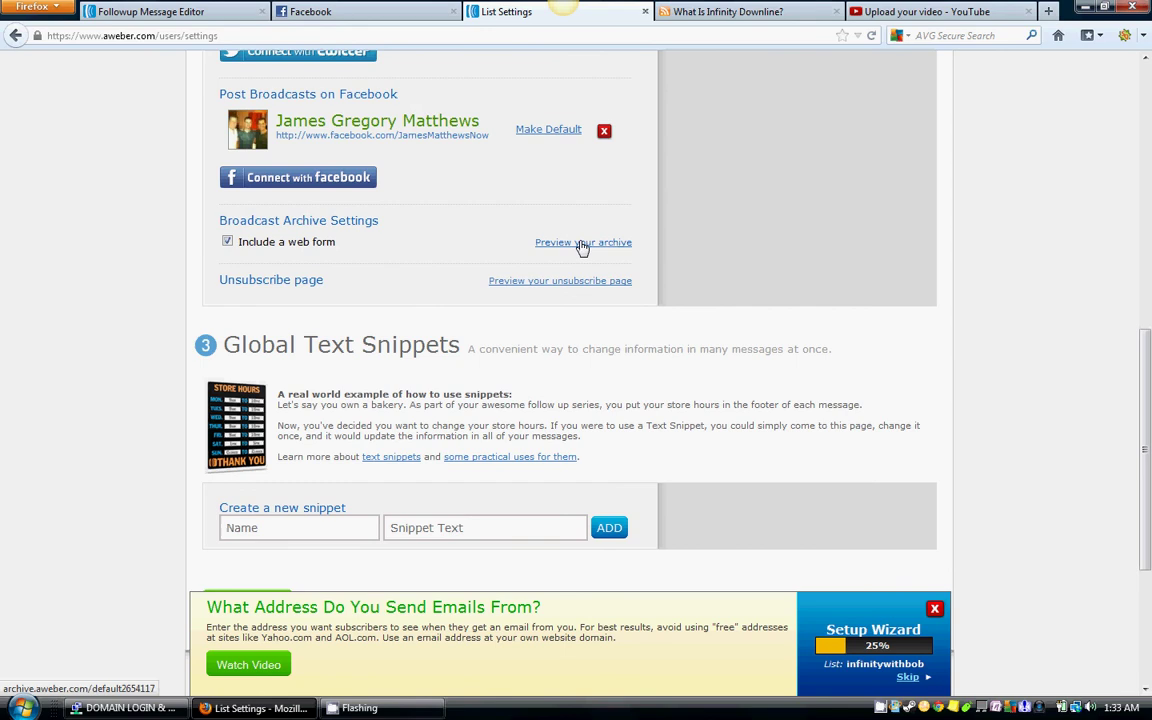
scroll(470, 260, up, 4)
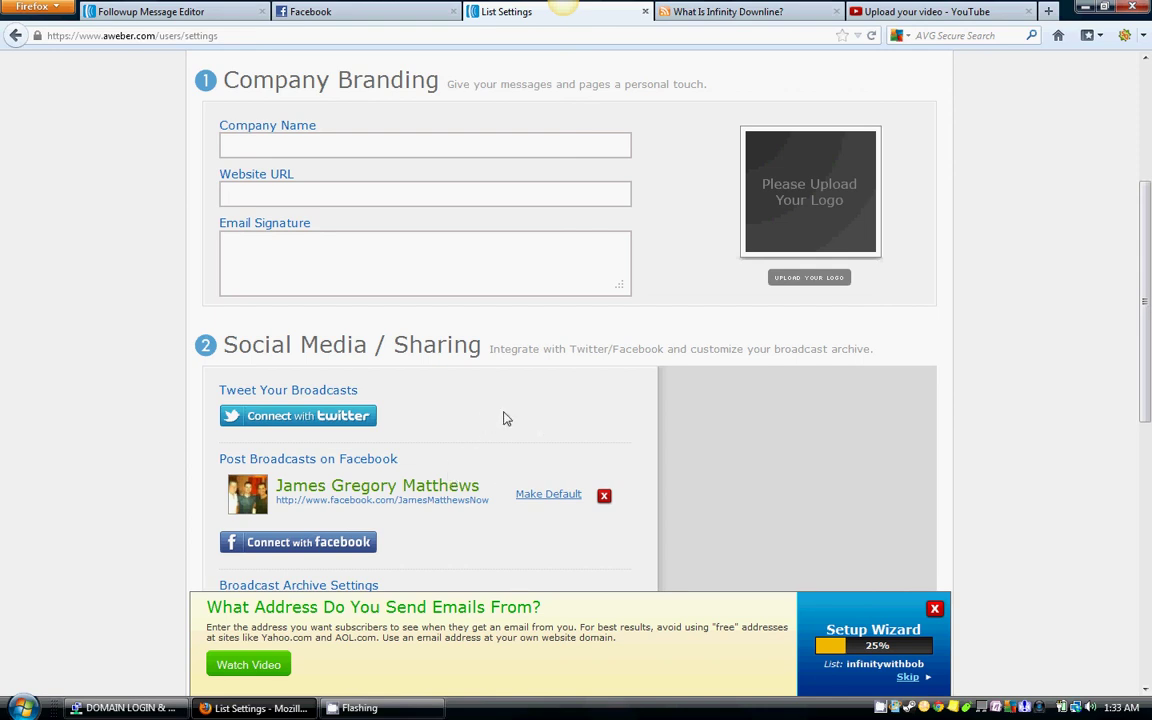
scroll(505, 418, up, 2)
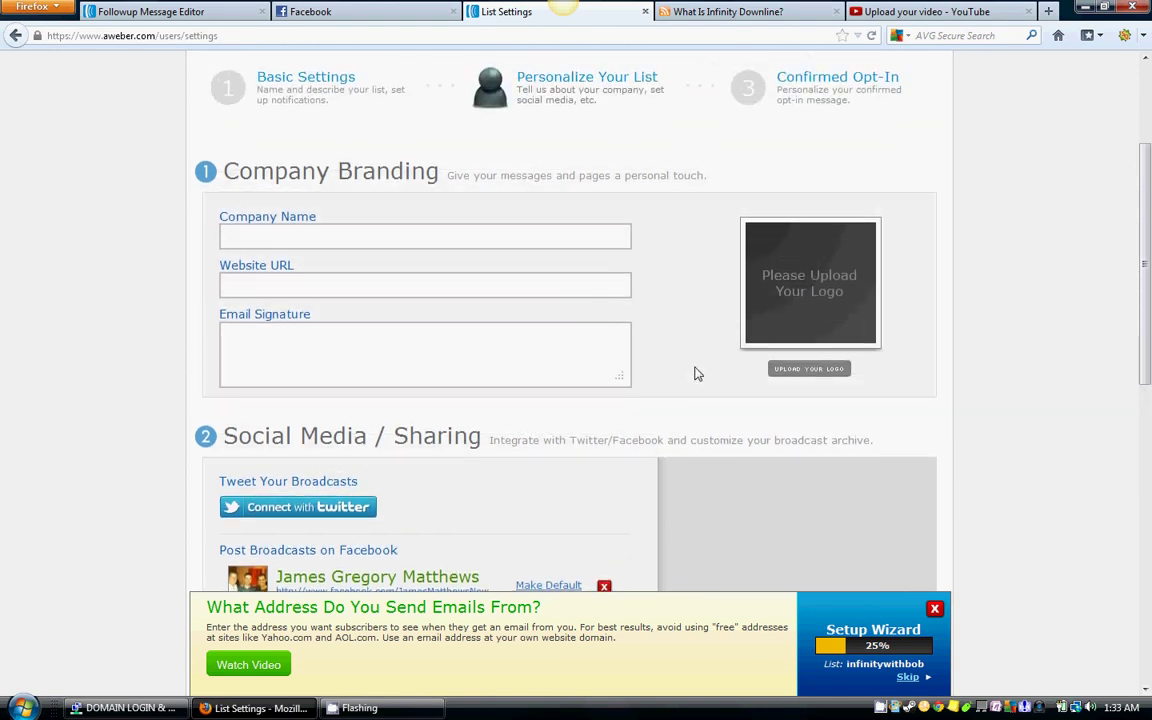
scroll(689, 360, down, 5)
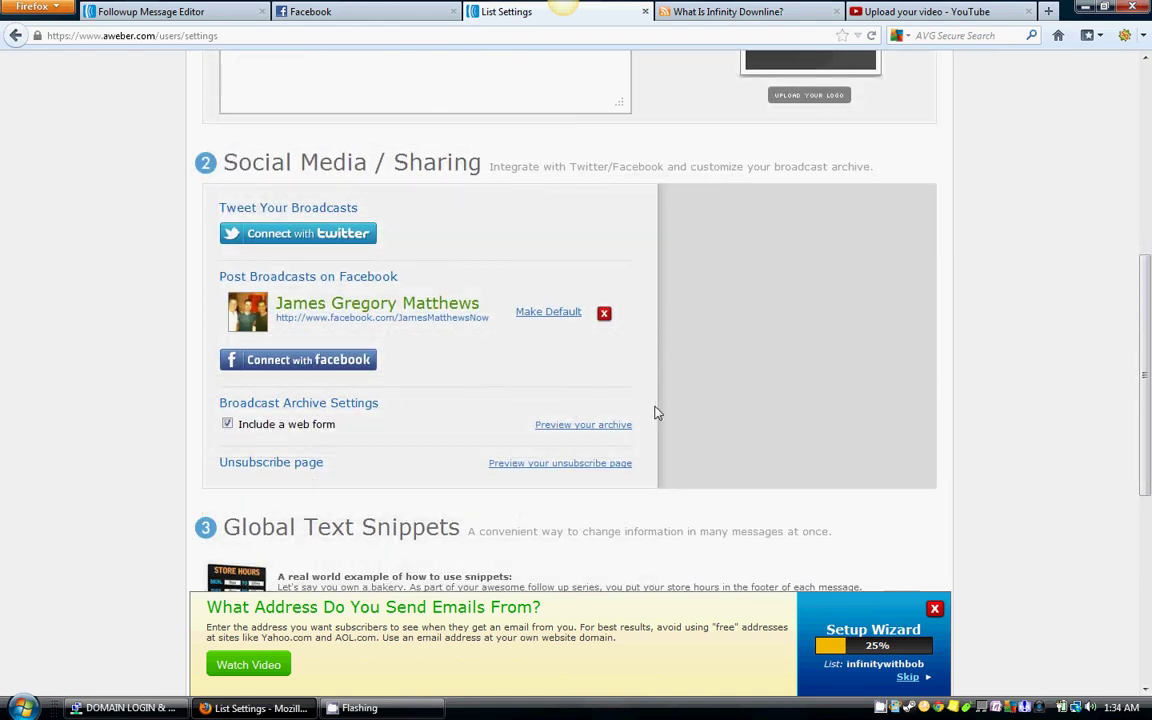
scroll(656, 411, up, 5)
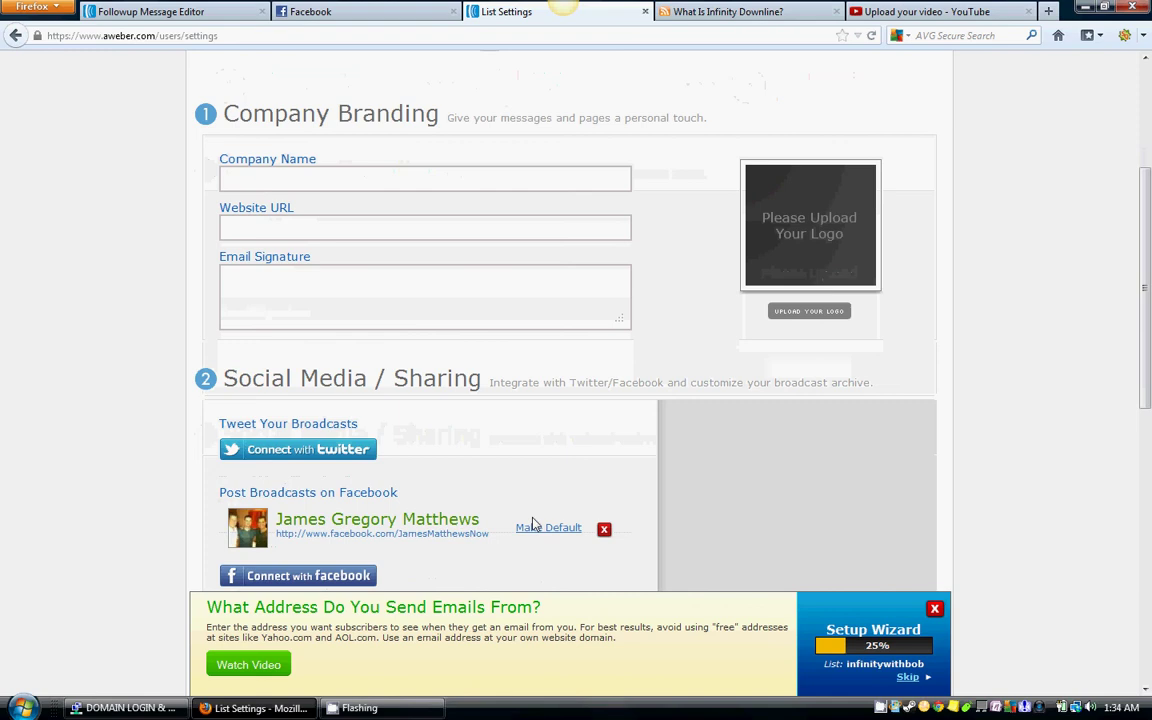
scroll(535, 524, up, 5)
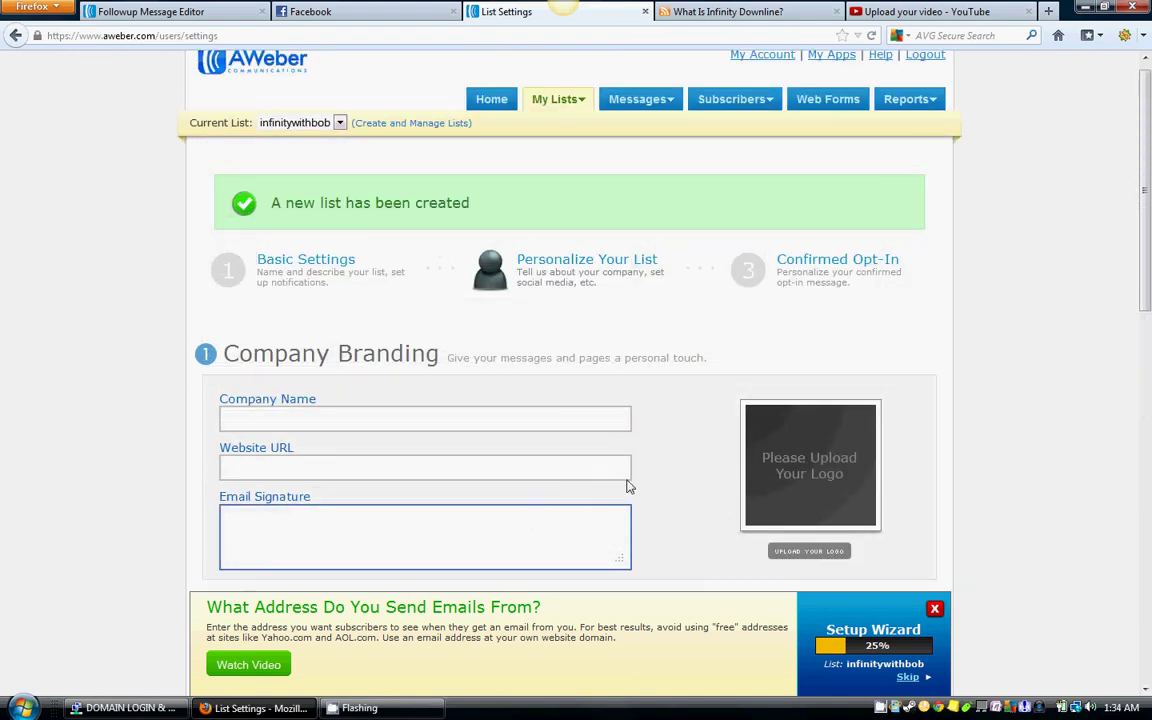
Step: Leave the email signature empty and save the personalization settings
click(656, 479)
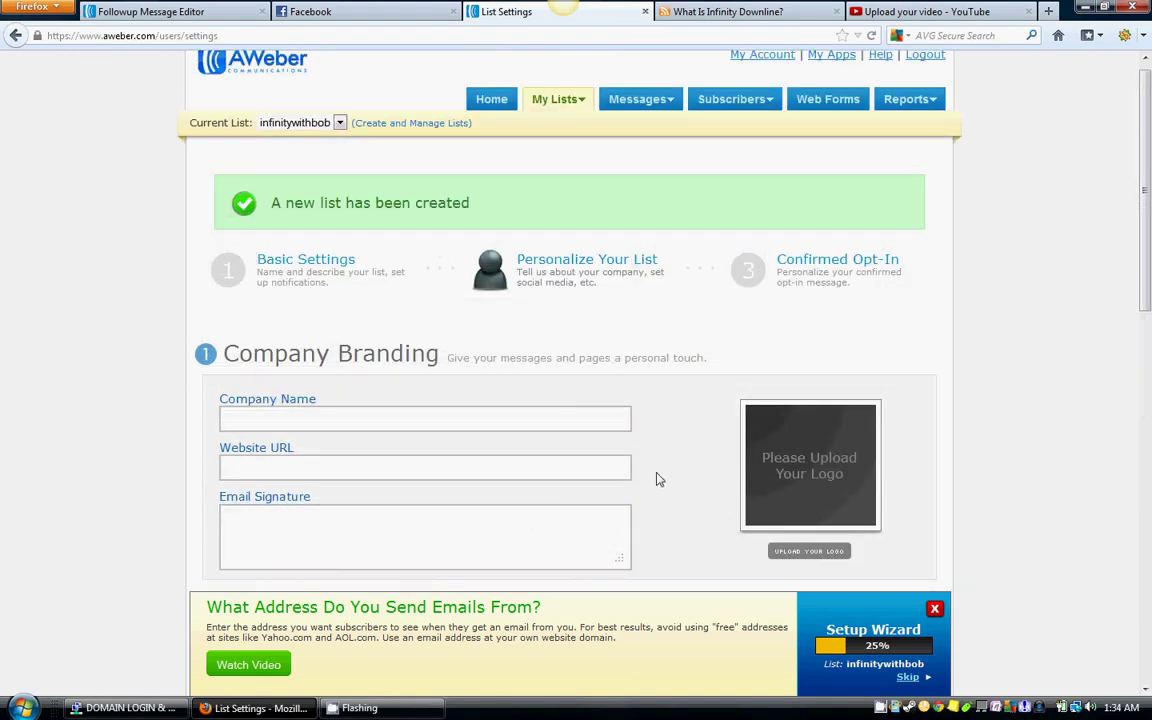
scroll(630, 430, down, 2)
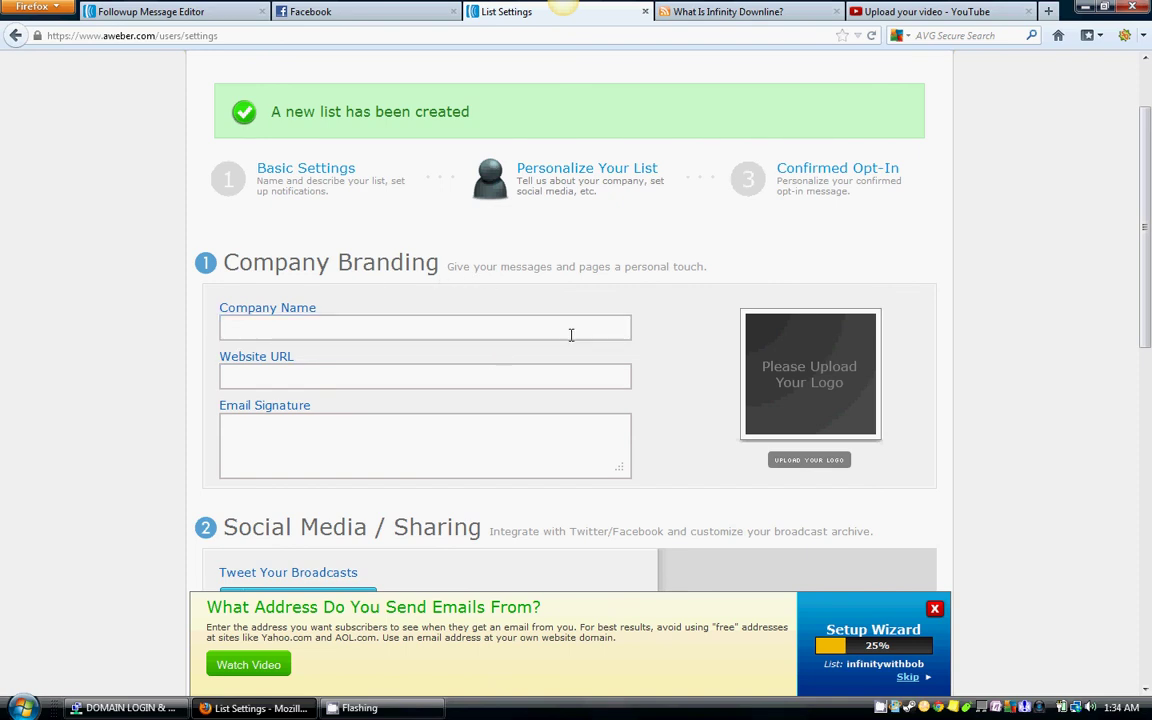
scroll(733, 391, down, 5)
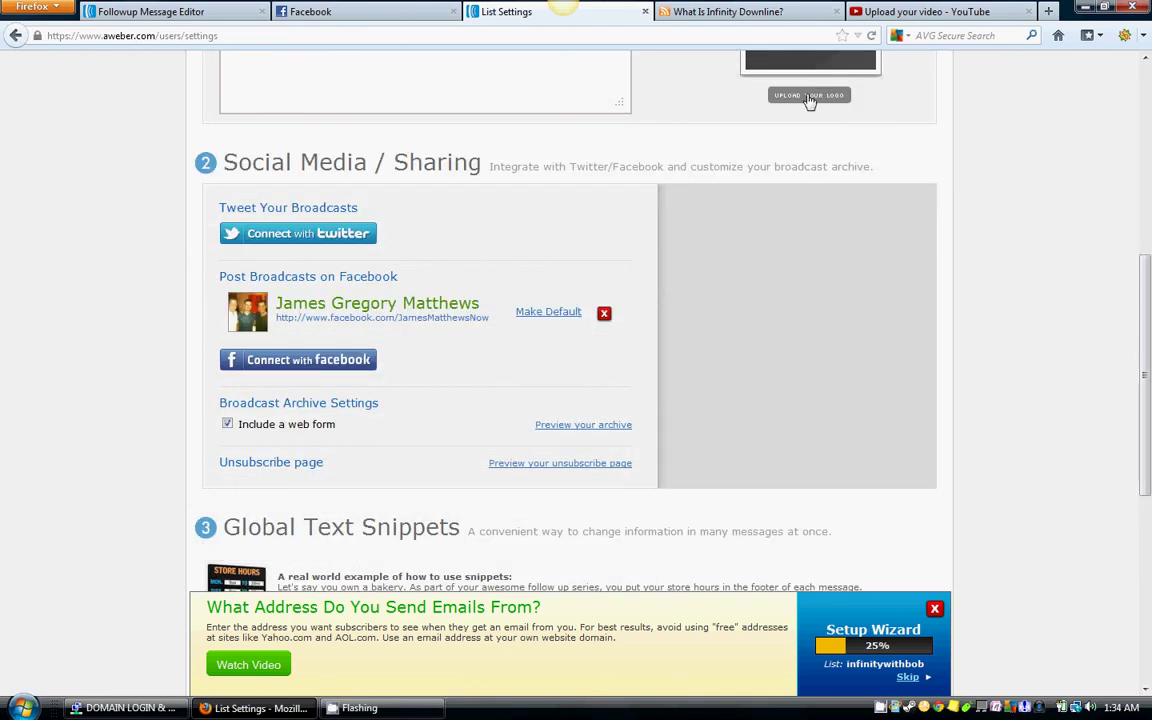
scroll(988, 125, down, 2)
scroll(988, 125, down, 5)
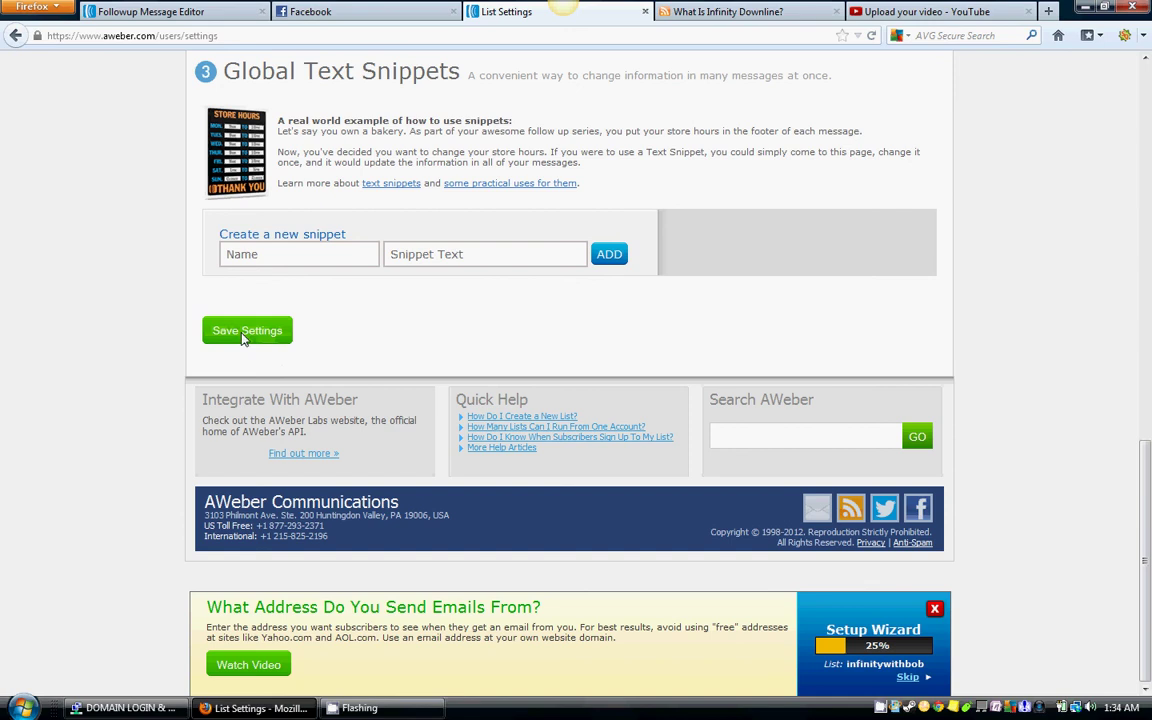
click(247, 331)
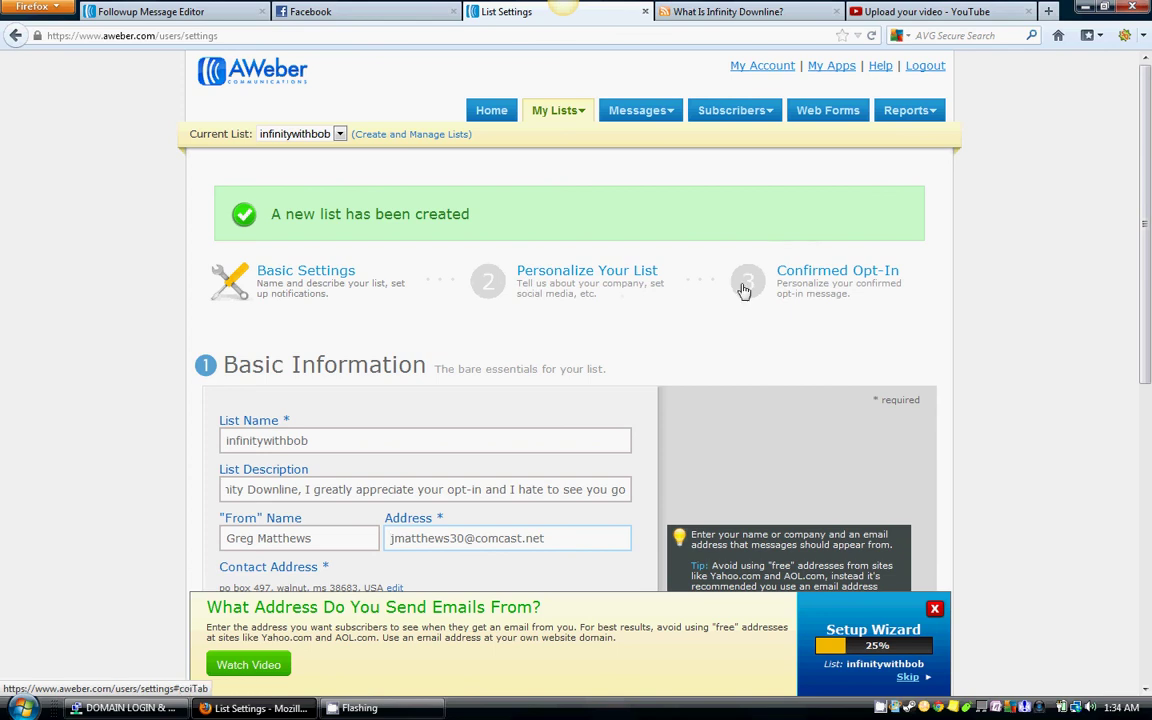
Step: Open the Confirmed Opt-In settings step for the infinitywithbob list
click(745, 281)
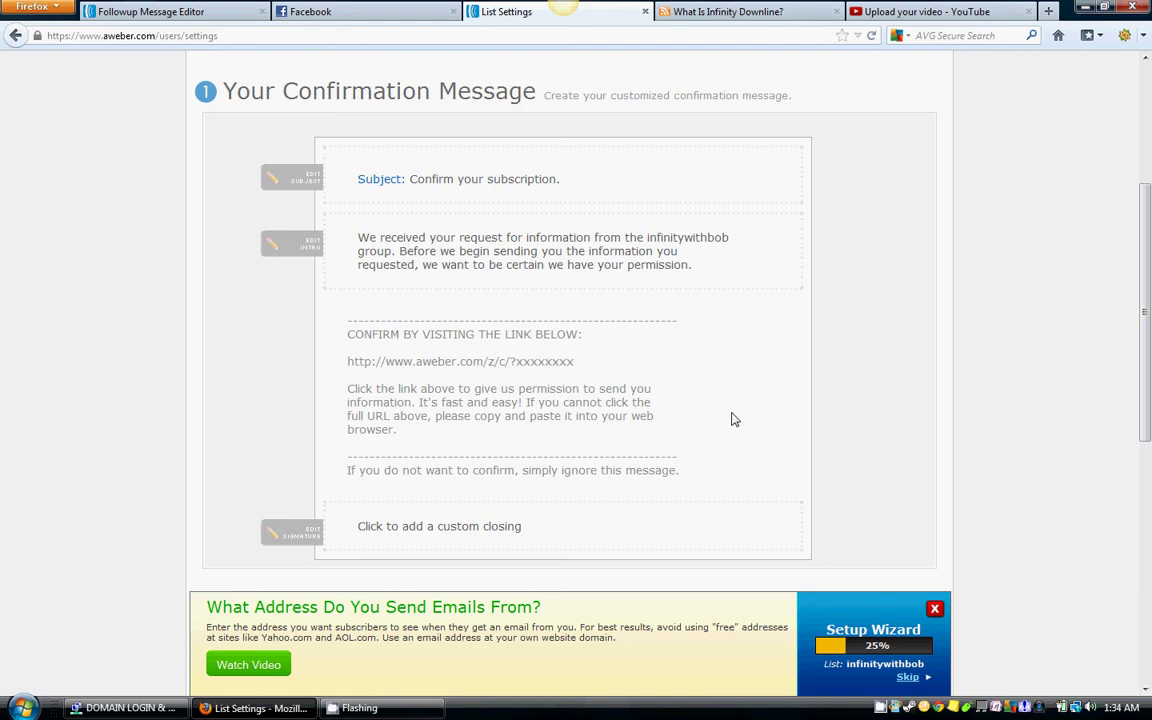
click(700, 12)
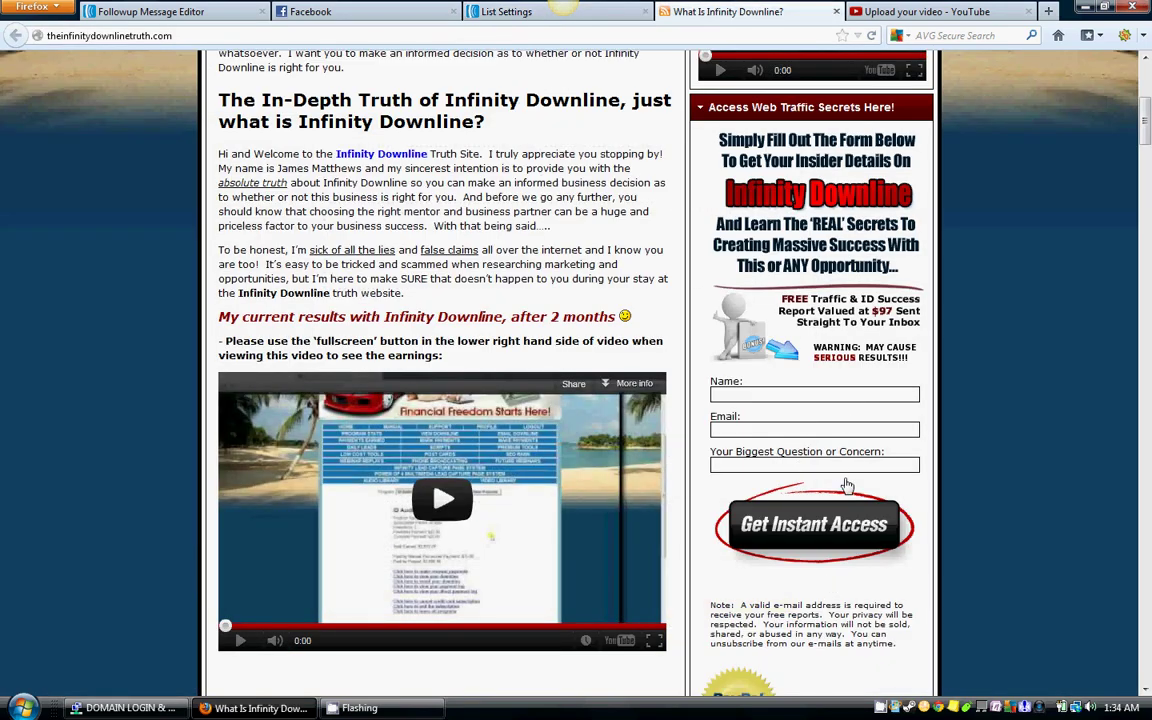
click(500, 12)
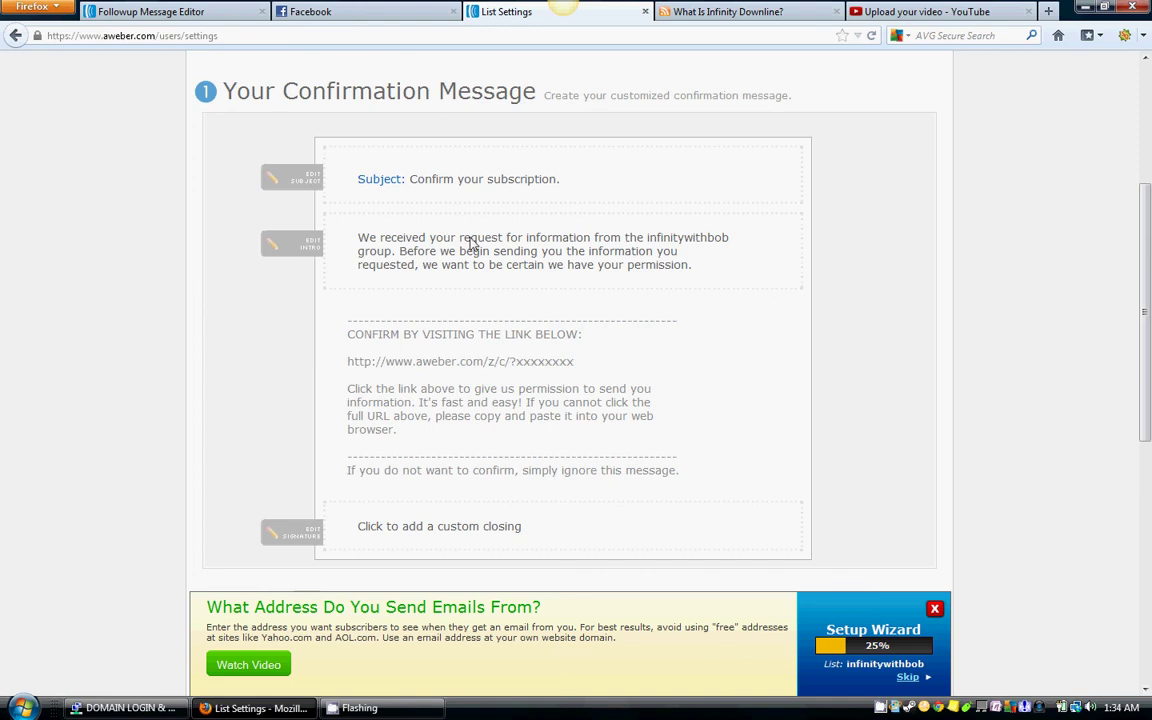
Step: Turn Require Opt-In on Web Forms OFF and confirm the change
scroll(499, 271, down, 2)
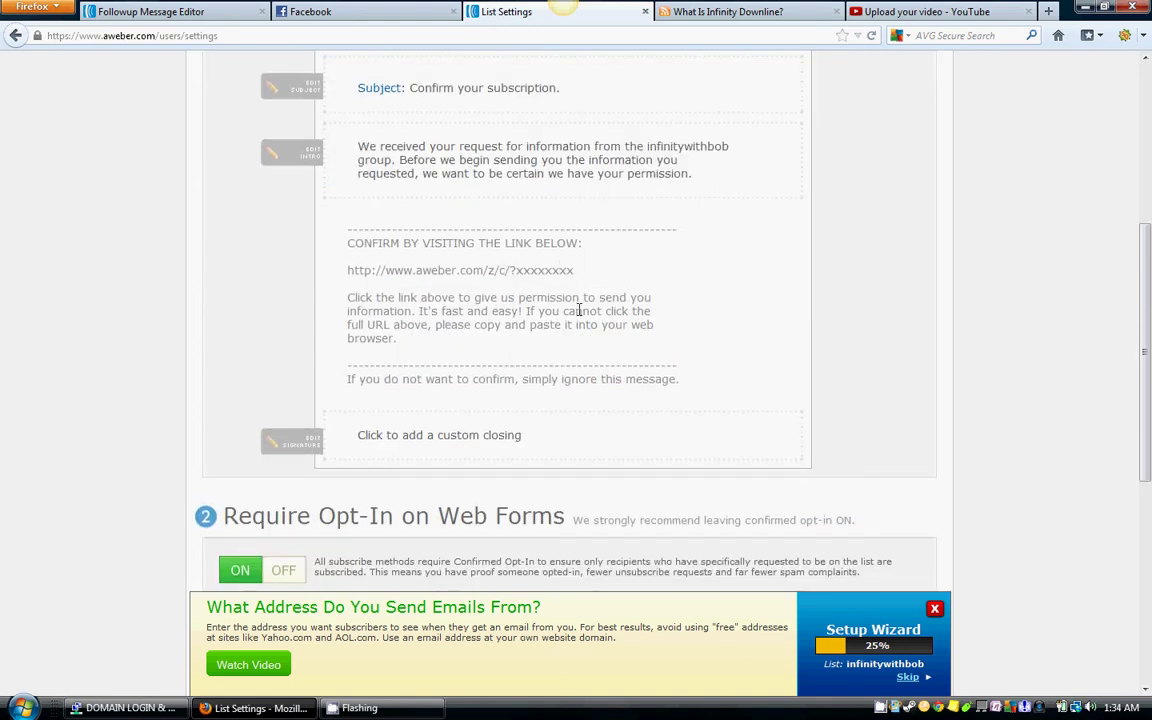
scroll(606, 280, down, 2)
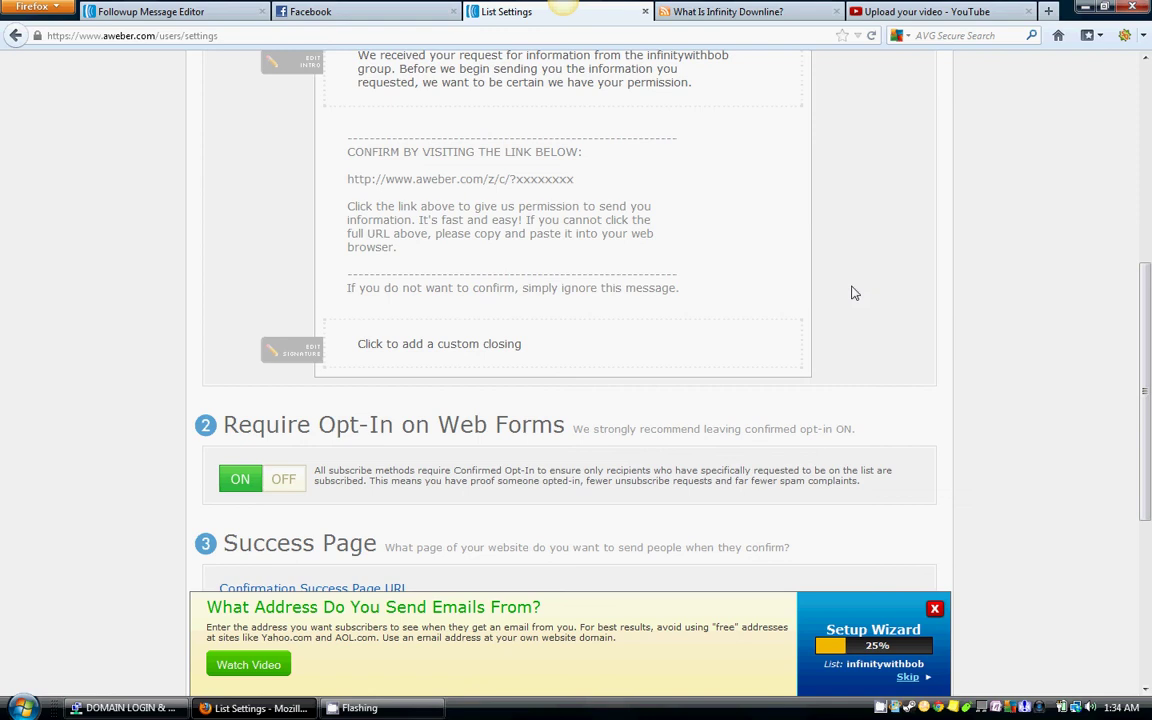
scroll(875, 290, down, 4)
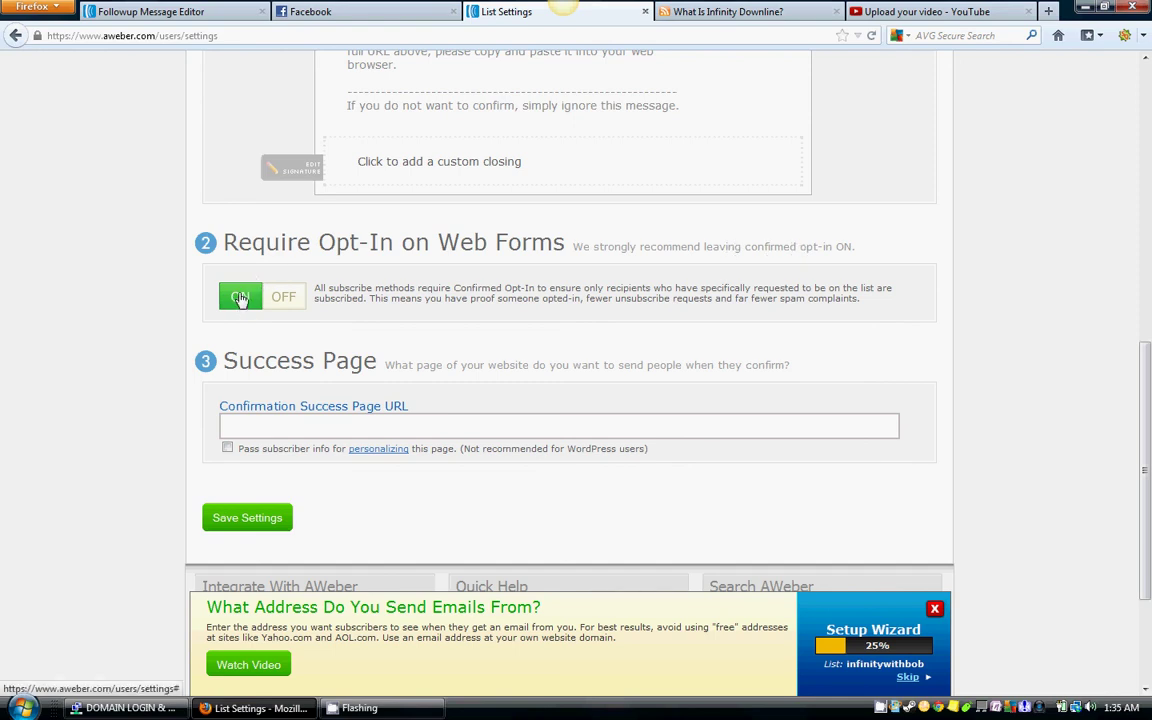
click(285, 298)
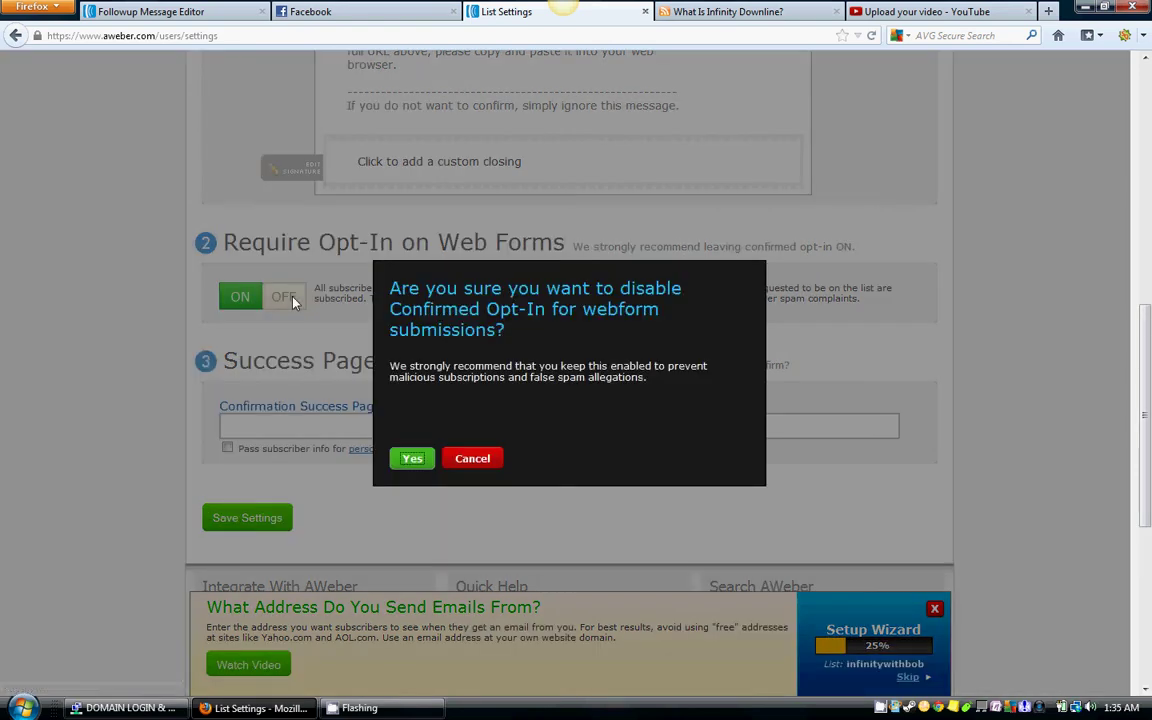
click(411, 462)
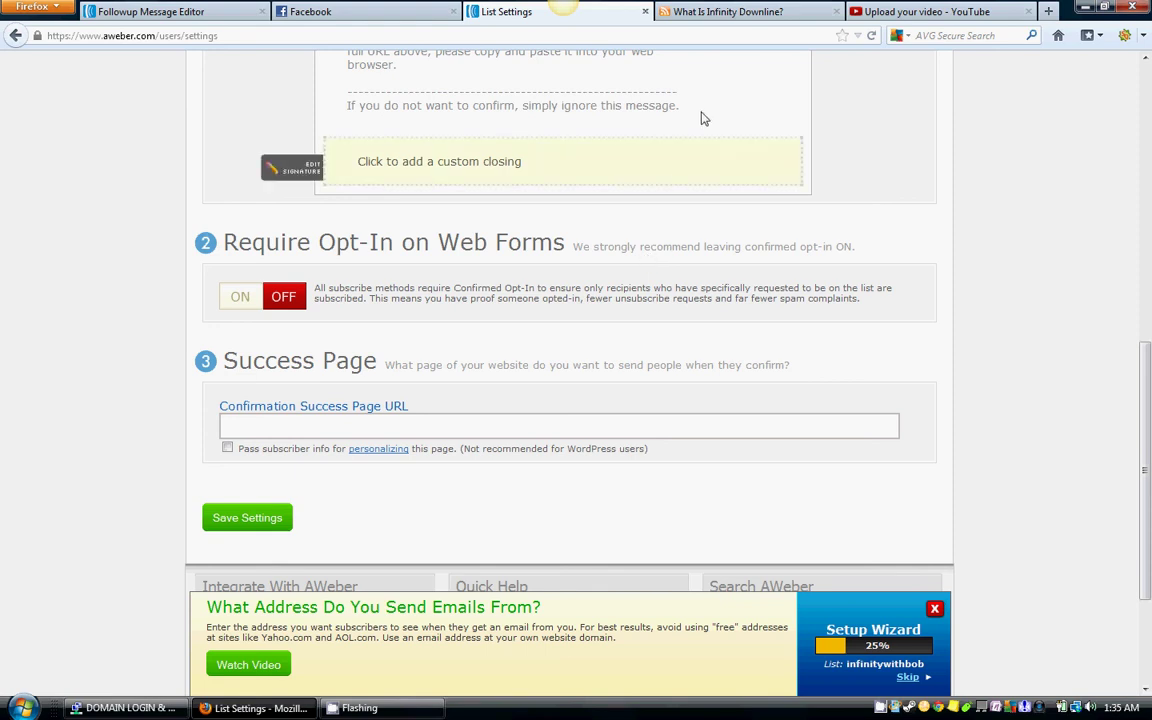
click(735, 12)
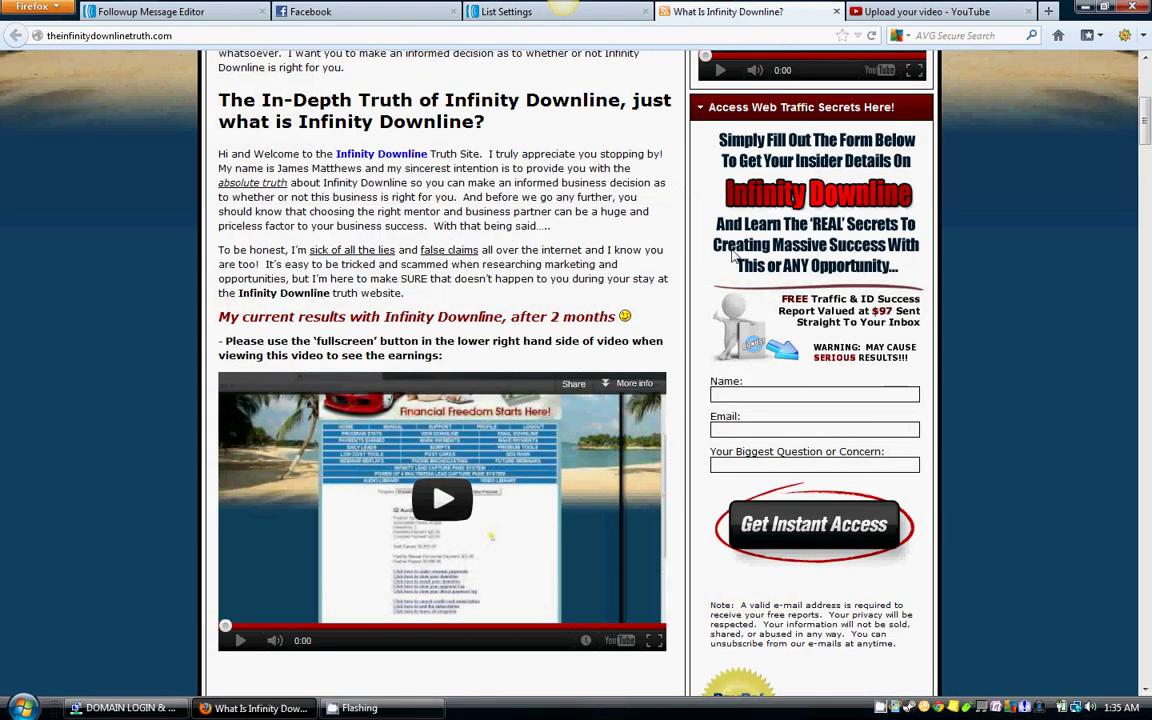
click(604, 14)
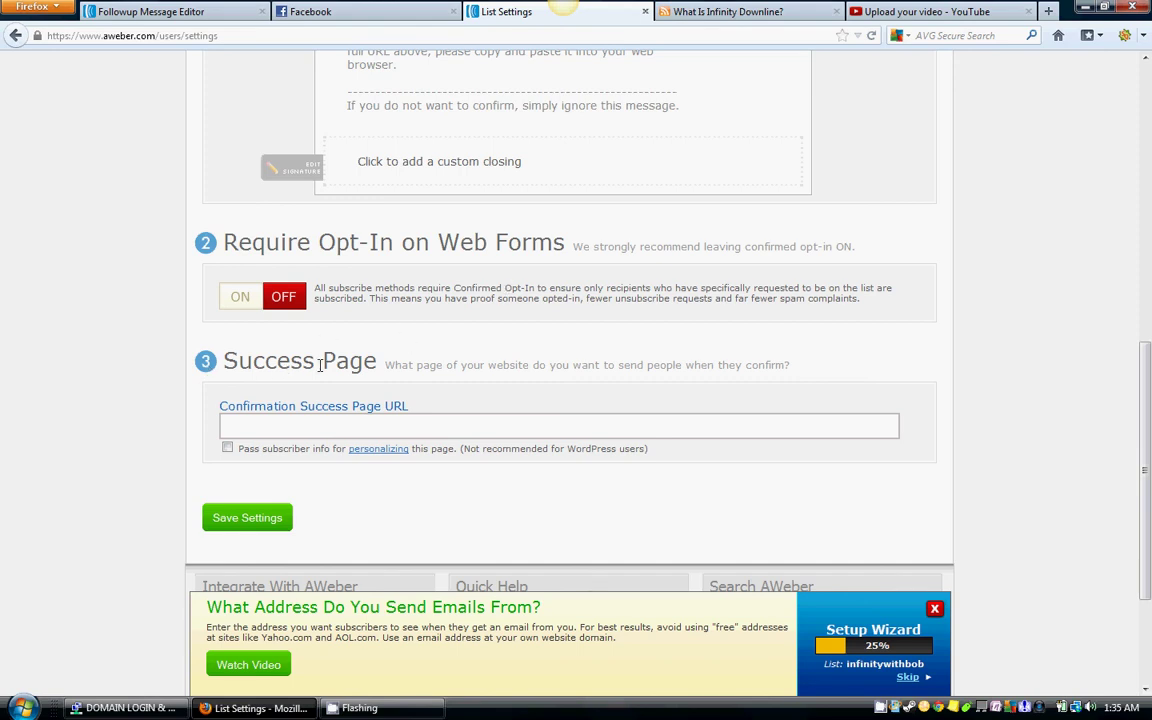
scroll(432, 368, down, 2)
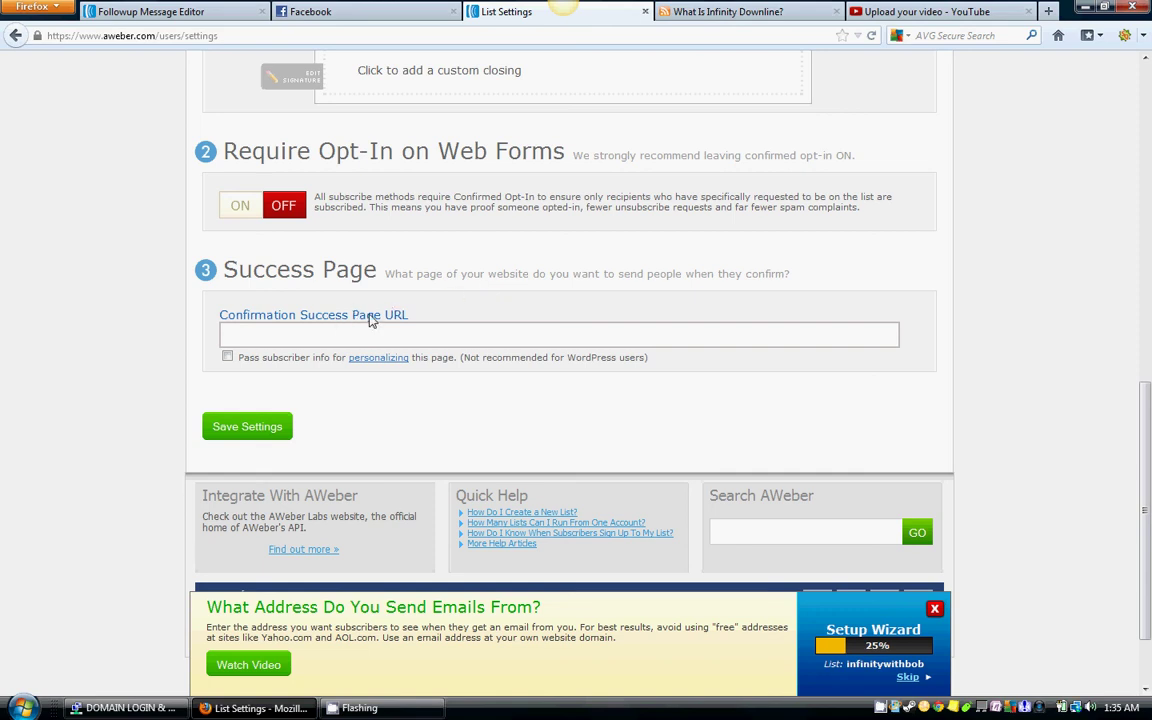
Step: Save the infinitywithbob opt-in settings with an empty Confirmation Success Page URL, then review the reloaded Basic Settings page
click(457, 324)
click(249, 432)
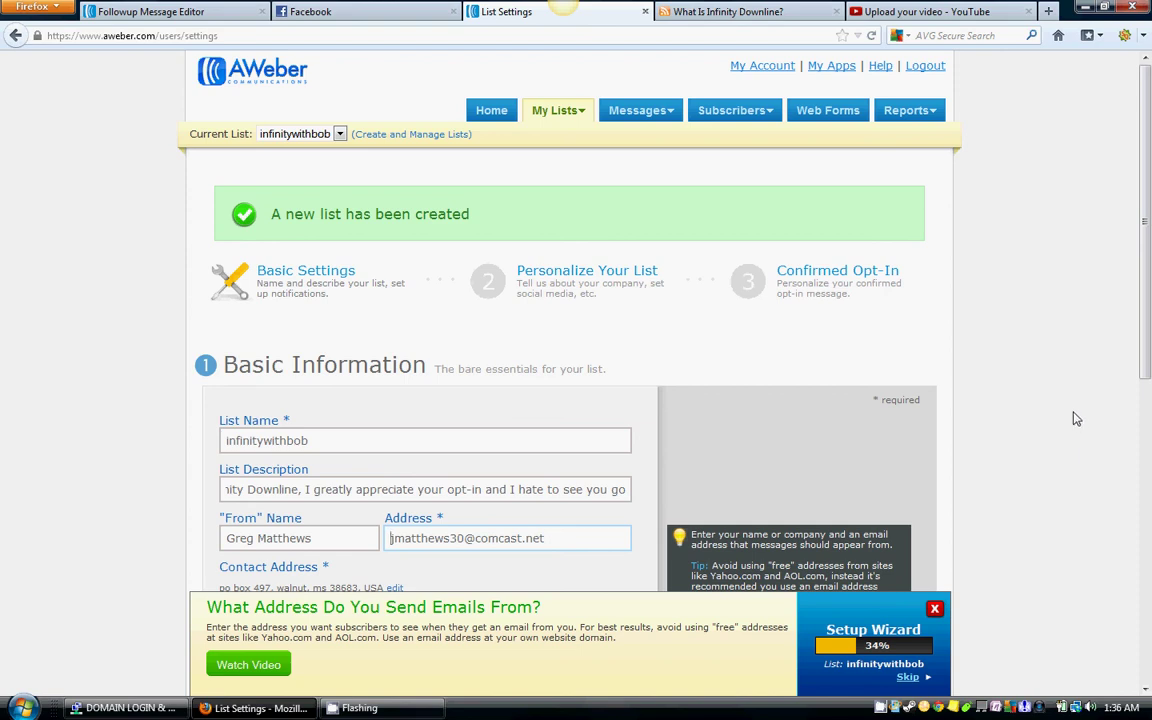
scroll(1062, 380, down, 6)
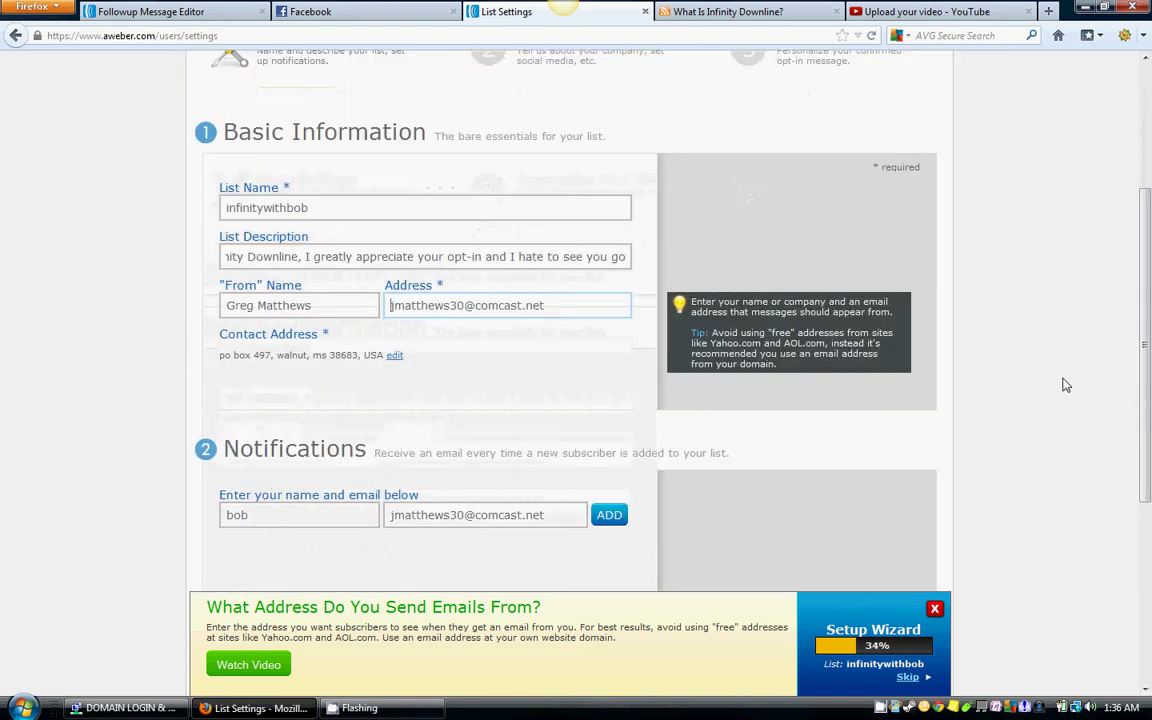
scroll(1066, 385, up, 6)
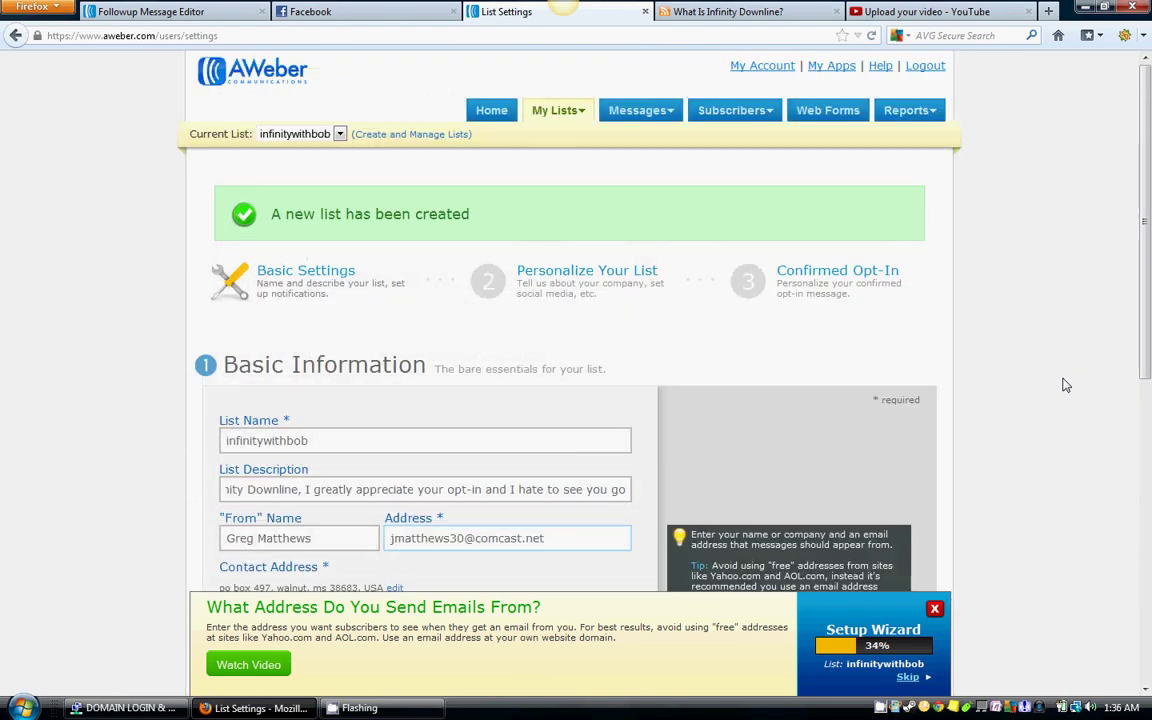
scroll(1048, 452, down, 5)
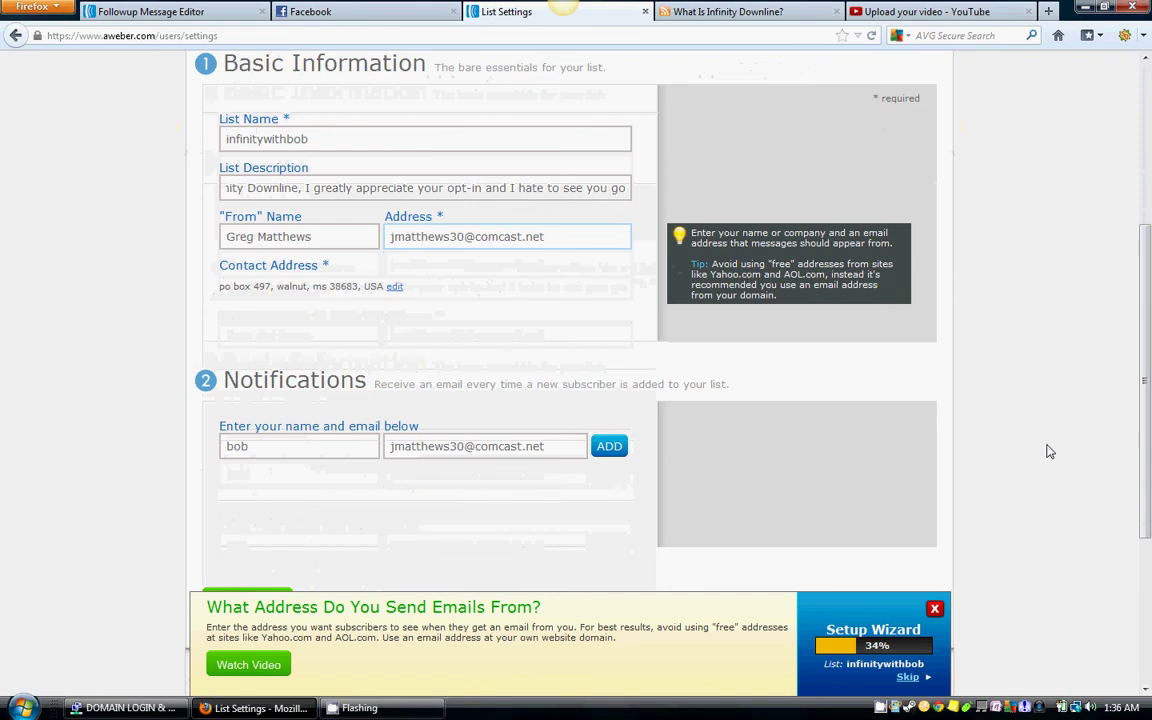
scroll(1010, 451, down, 4)
scroll(1049, 442, up, 6)
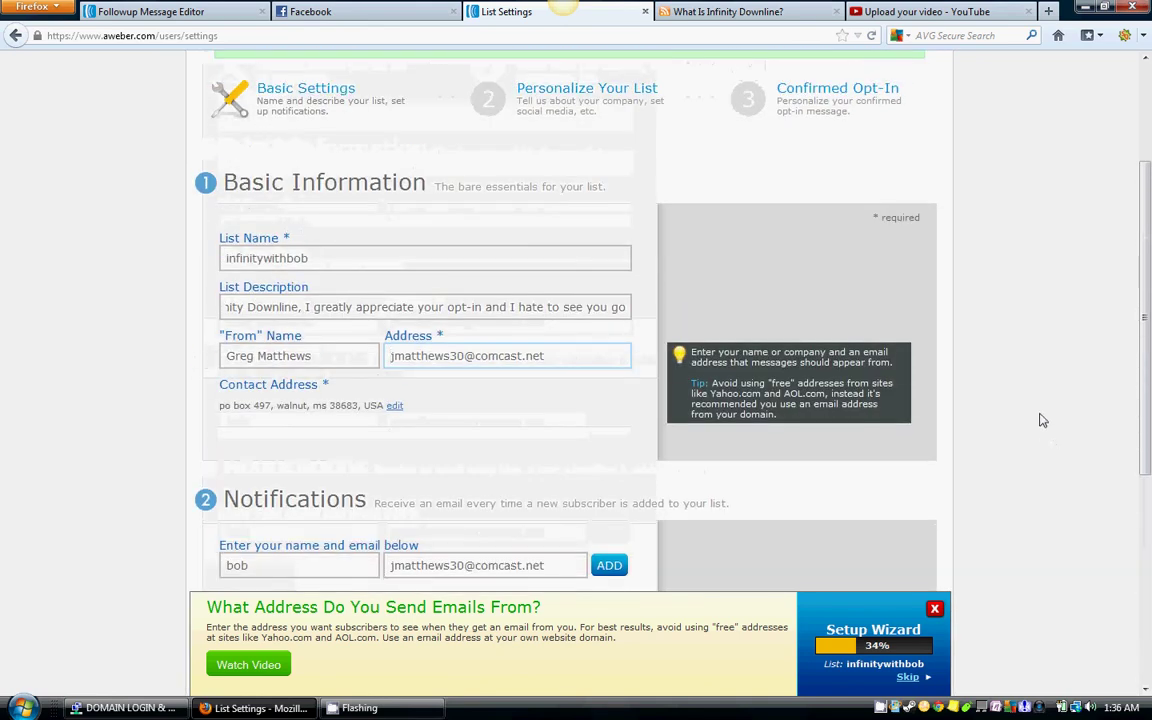
scroll(1041, 420, up, 3)
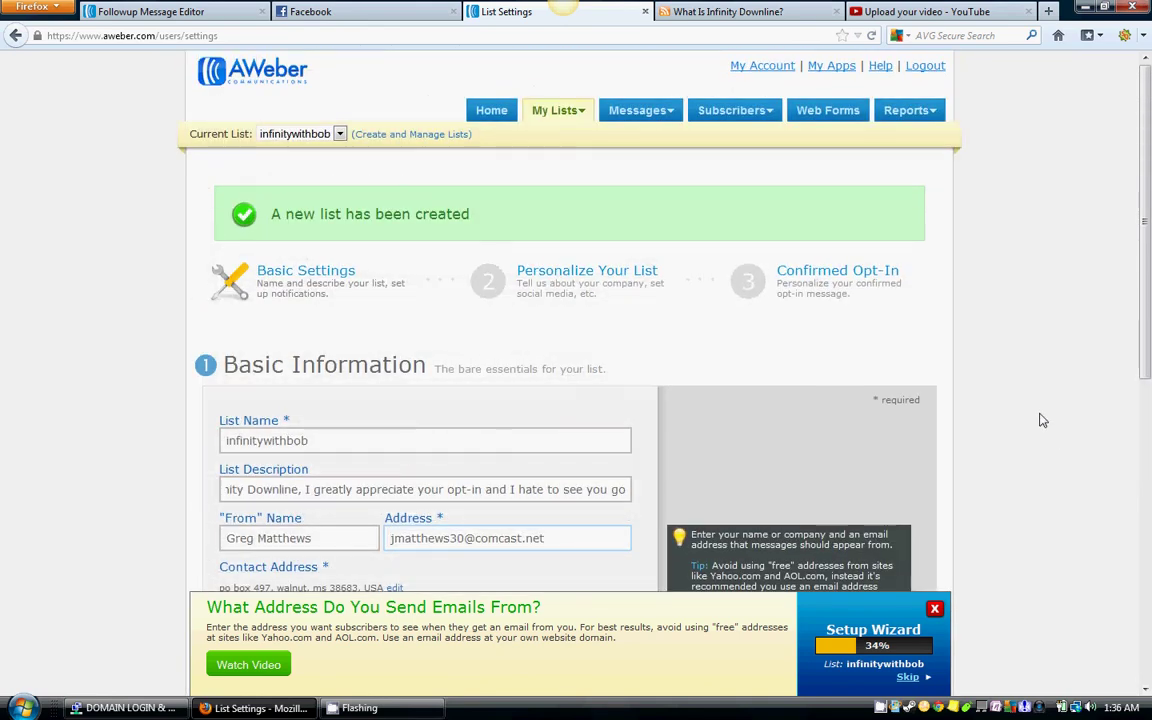